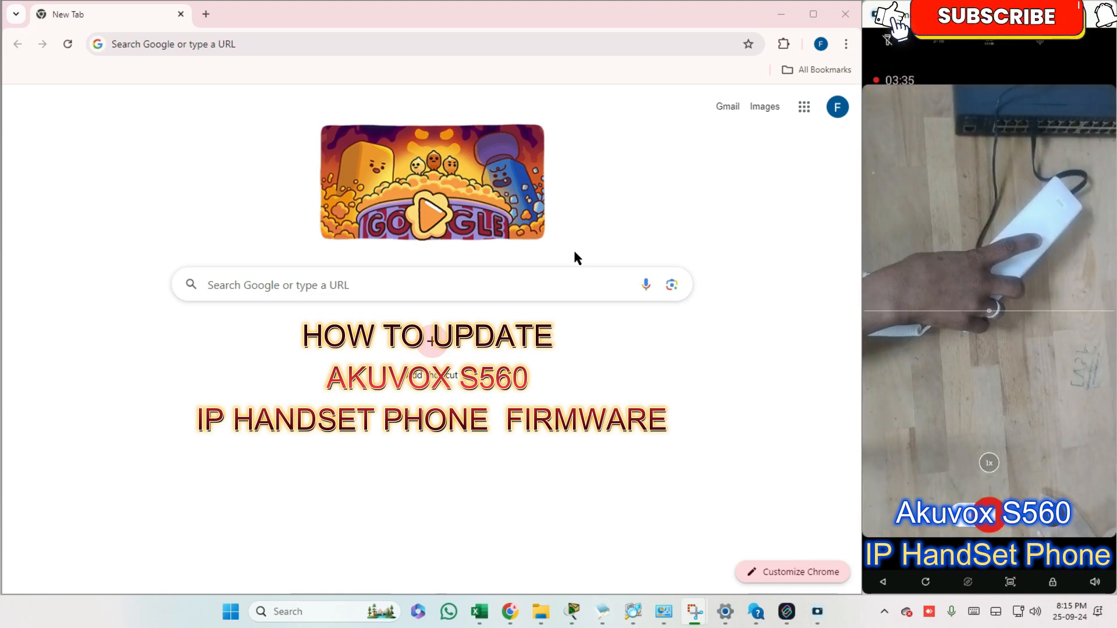
Open the phone's web interface at 192.168.1.138 in the browser
left_click(177, 41)
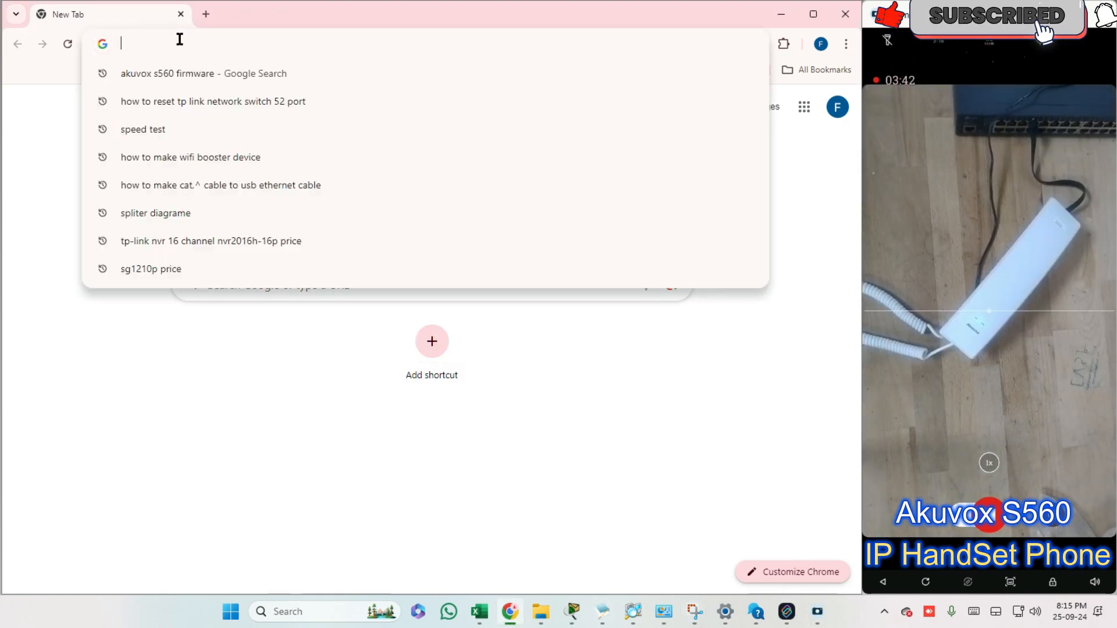
type("192.168.1")
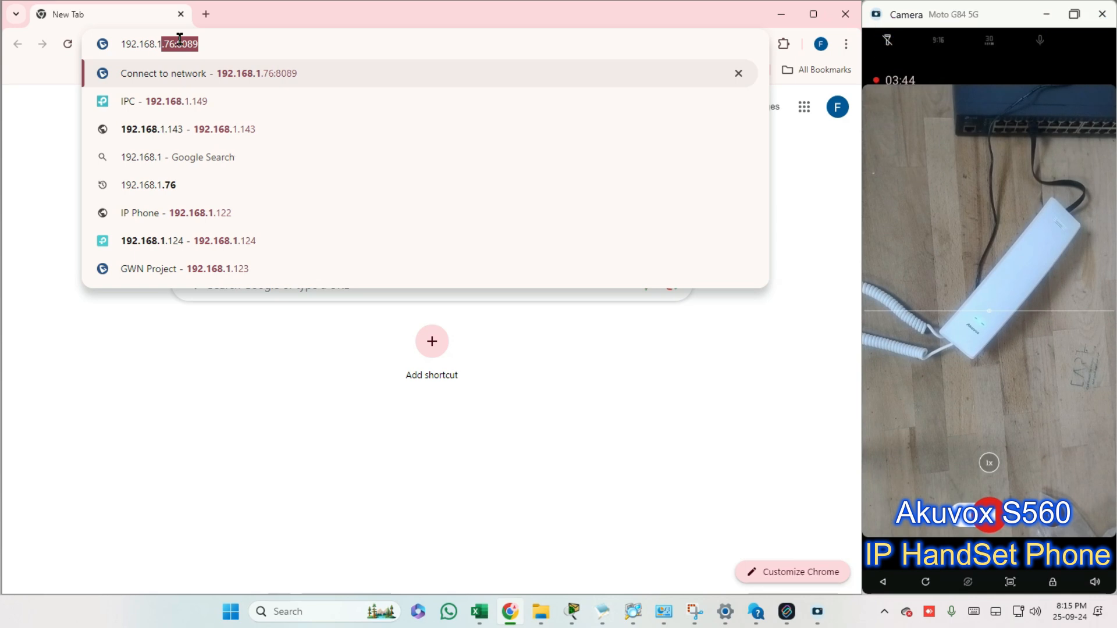
type(".138")
key("Return")
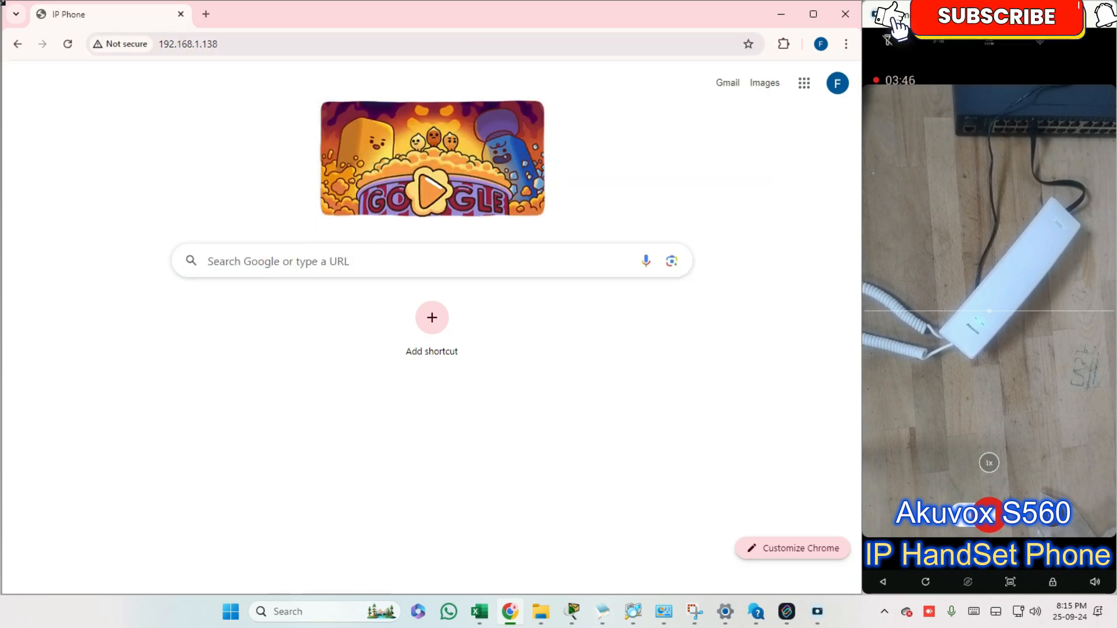
Log in to the phone's web interface by entering the administrator username and account password
left_click(402, 278)
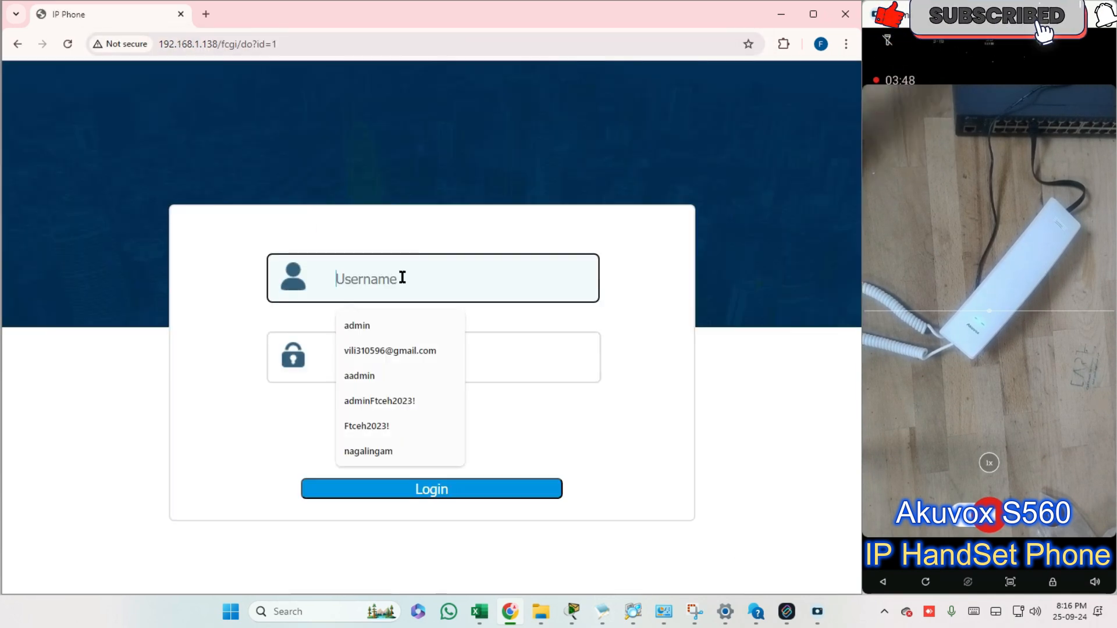
type("admin")
key("Tab")
type("admi")
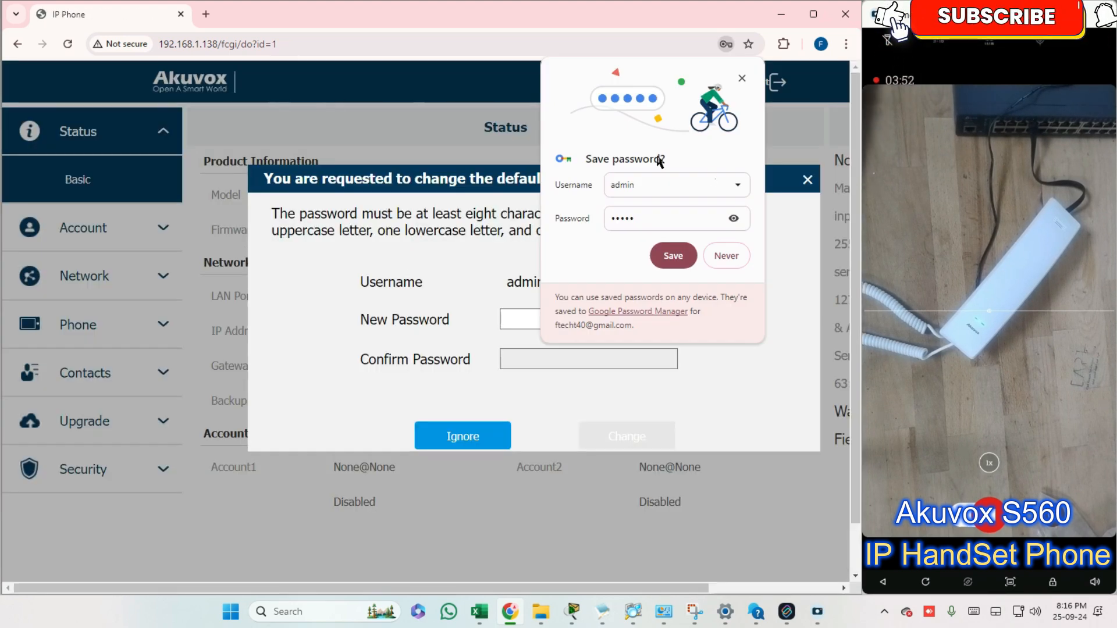
Decline saving the password in the browser and ignore the request to change the phone's default password
left_click(722, 257)
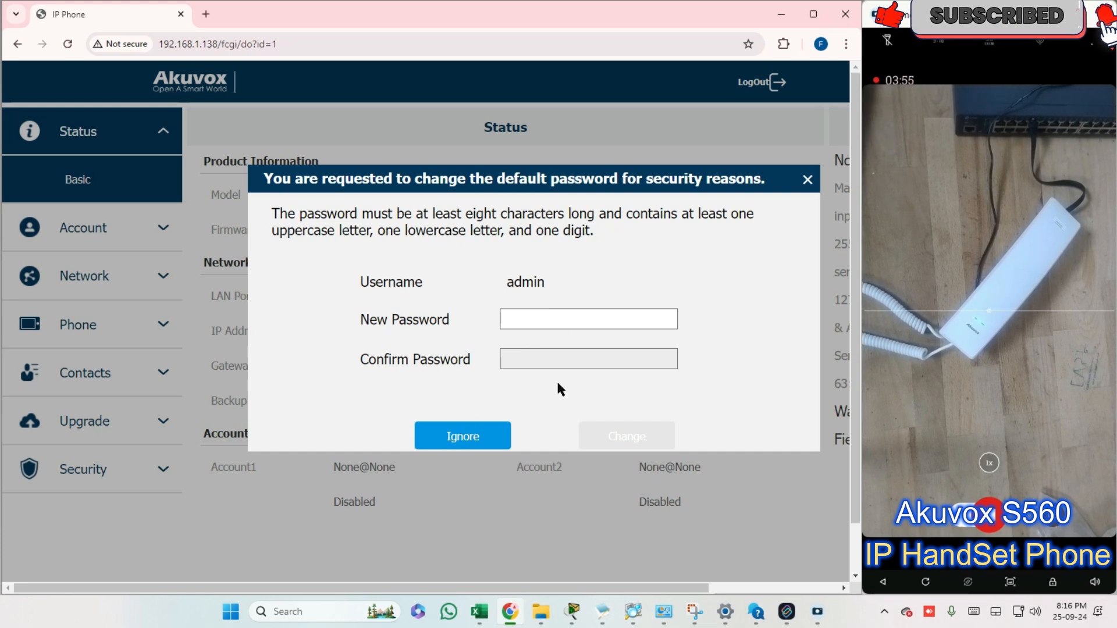
left_click(476, 441)
left_click(549, 257)
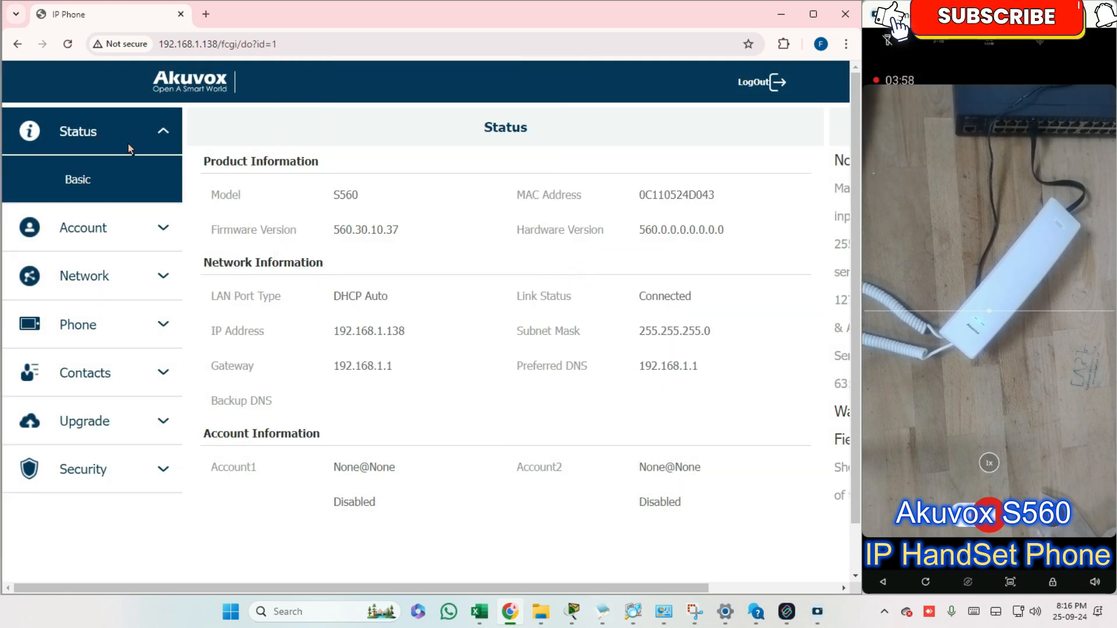
Reload the Status page and examine the phone's model and MAC address under Product Information
left_click(119, 125)
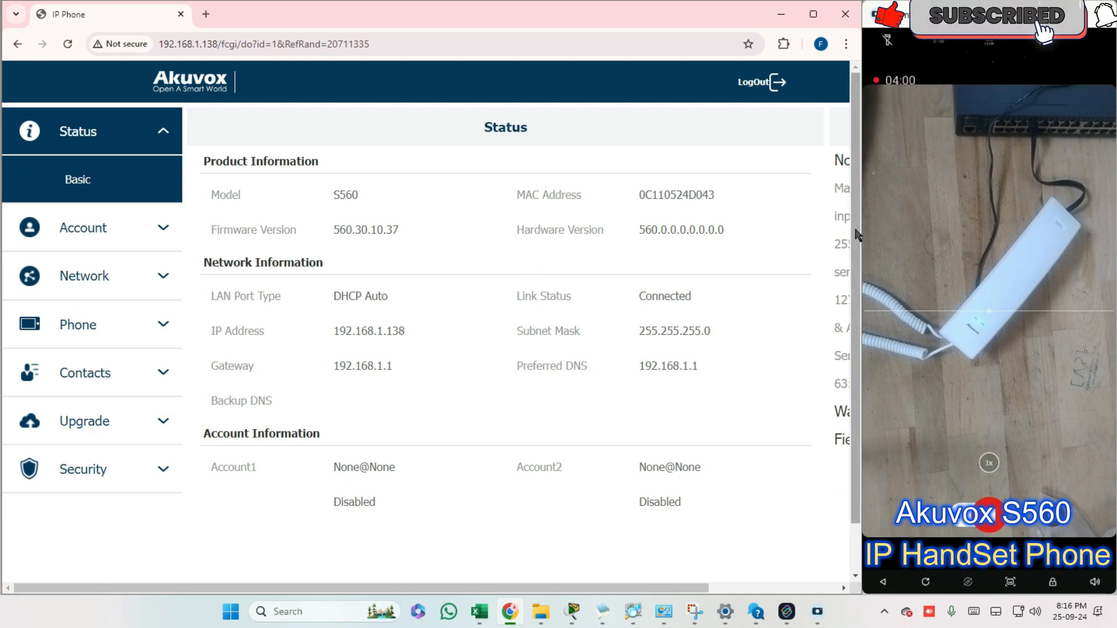
left_click_drag(486, 588, 312, 571)
scroll(440, 567, "right", 3)
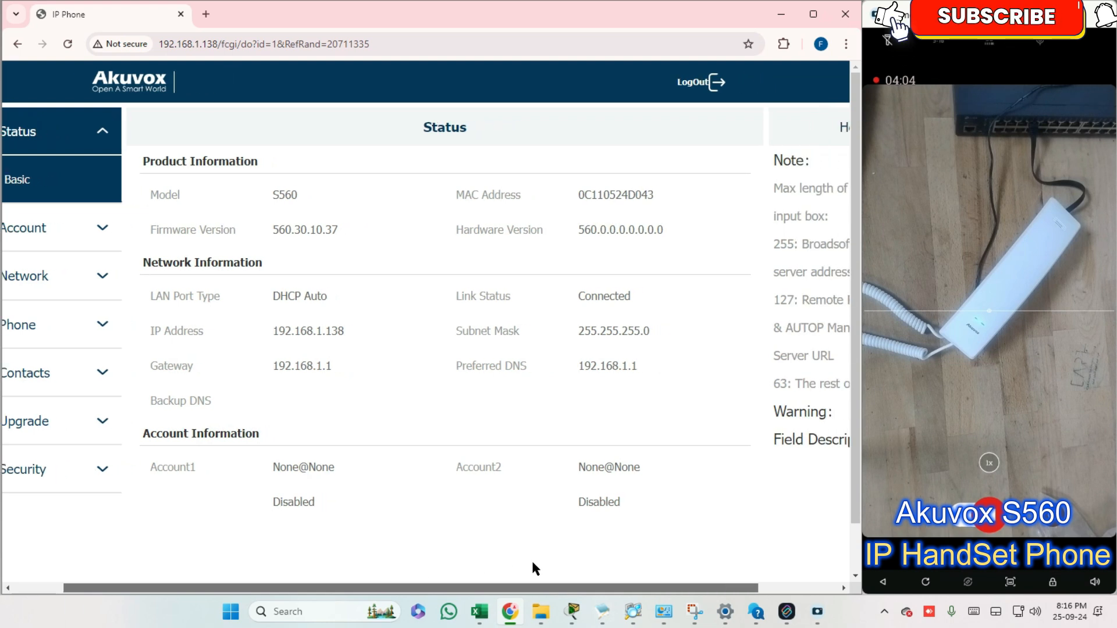
scroll(531, 568, "left", 3)
left_click_drag(331, 192, 371, 200)
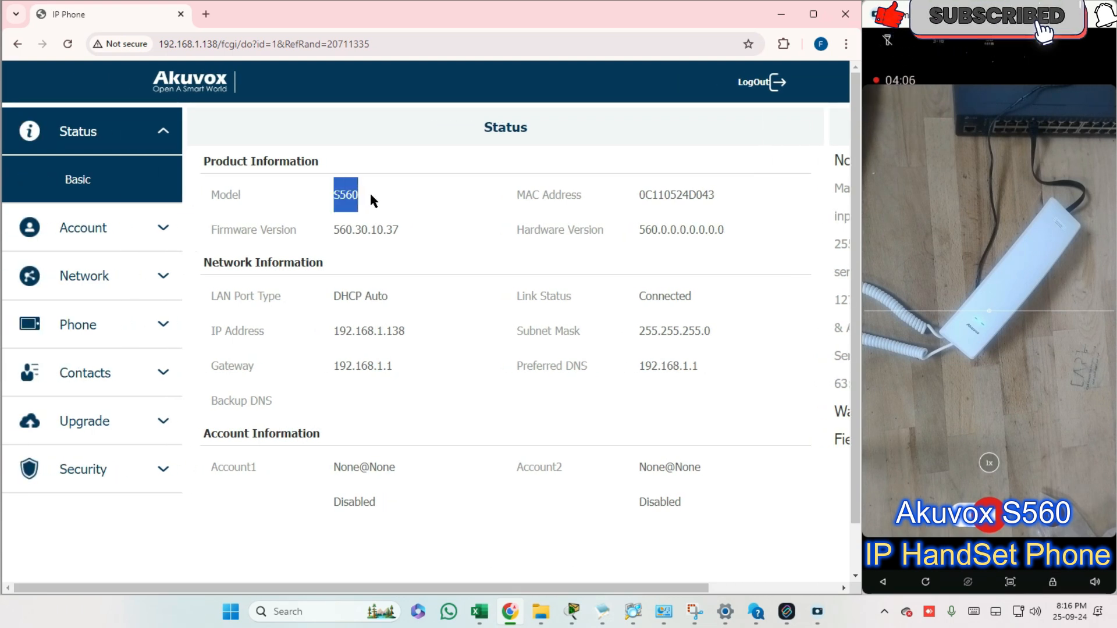
left_click(390, 192)
left_click_drag(635, 196, 725, 191)
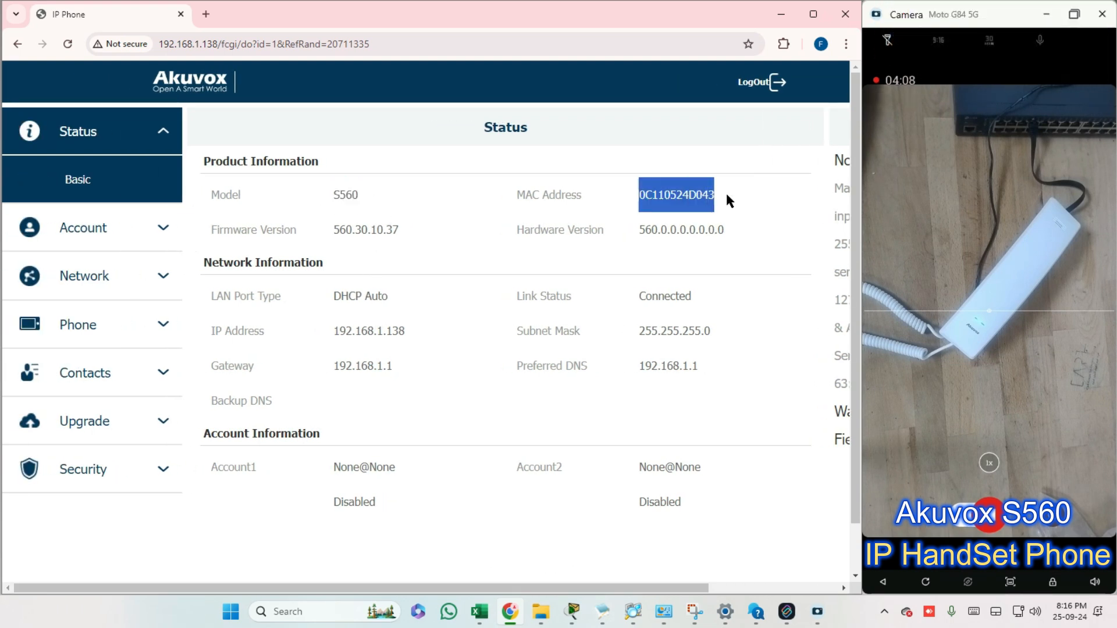
Examine the phone's IP address and gateway under Network Information
left_click_drag(334, 336, 419, 351)
left_click(417, 335)
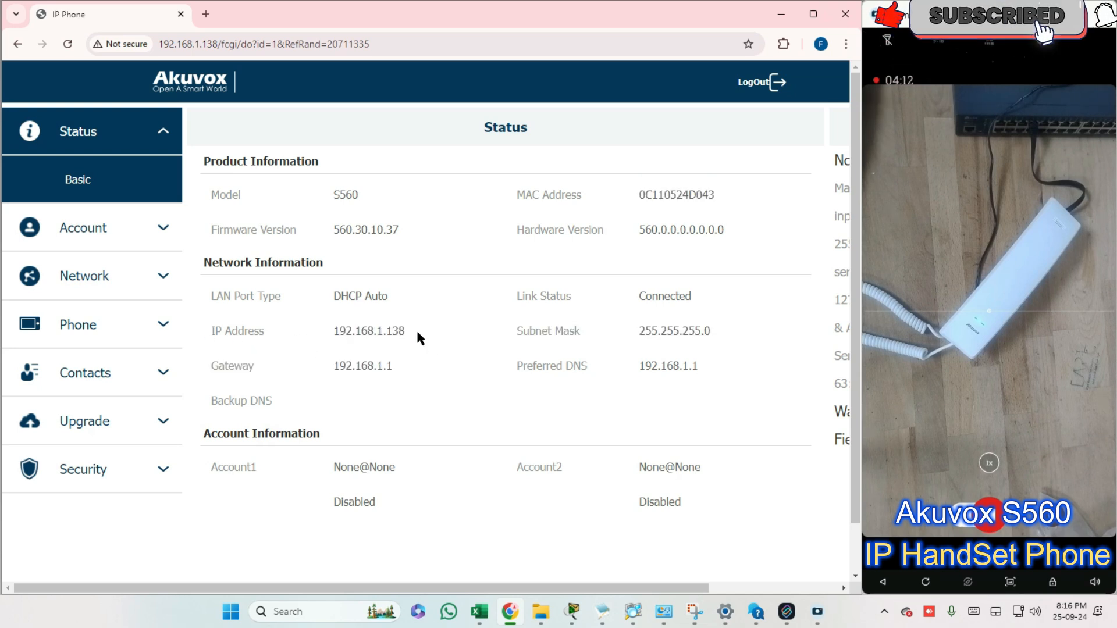
left_click_drag(333, 330, 431, 331)
left_click_drag(327, 365, 316, 386)
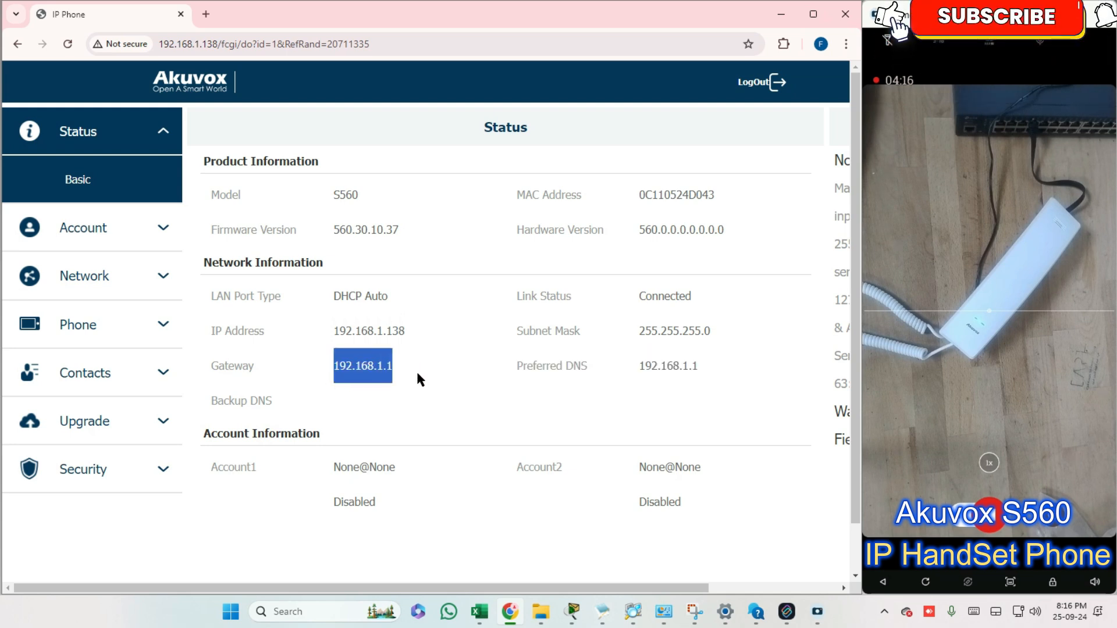
left_click(469, 394)
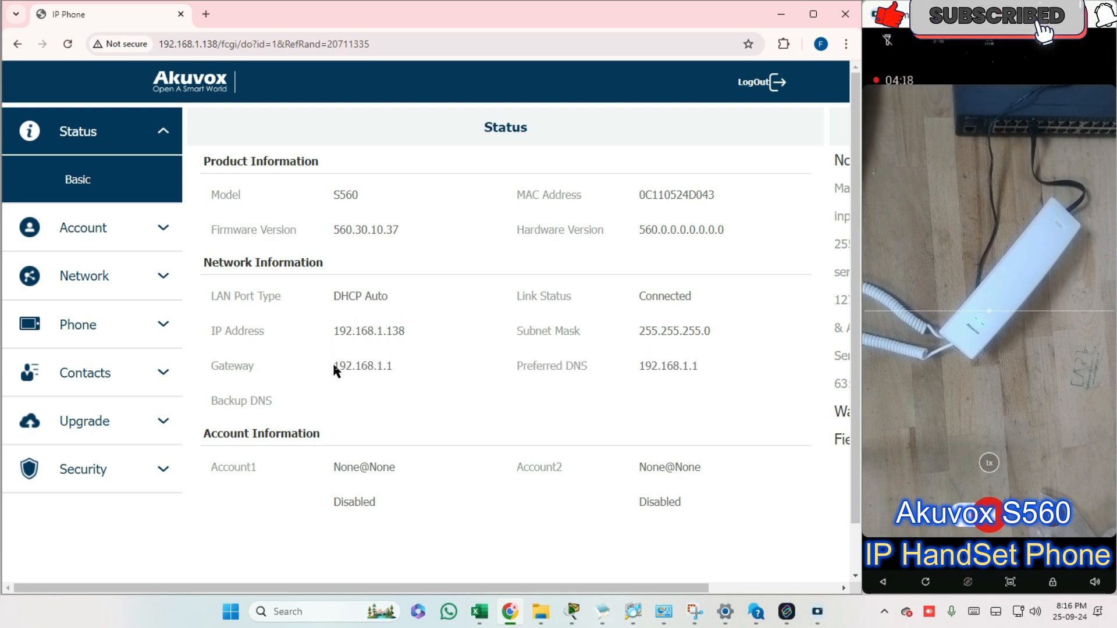
left_click(317, 382)
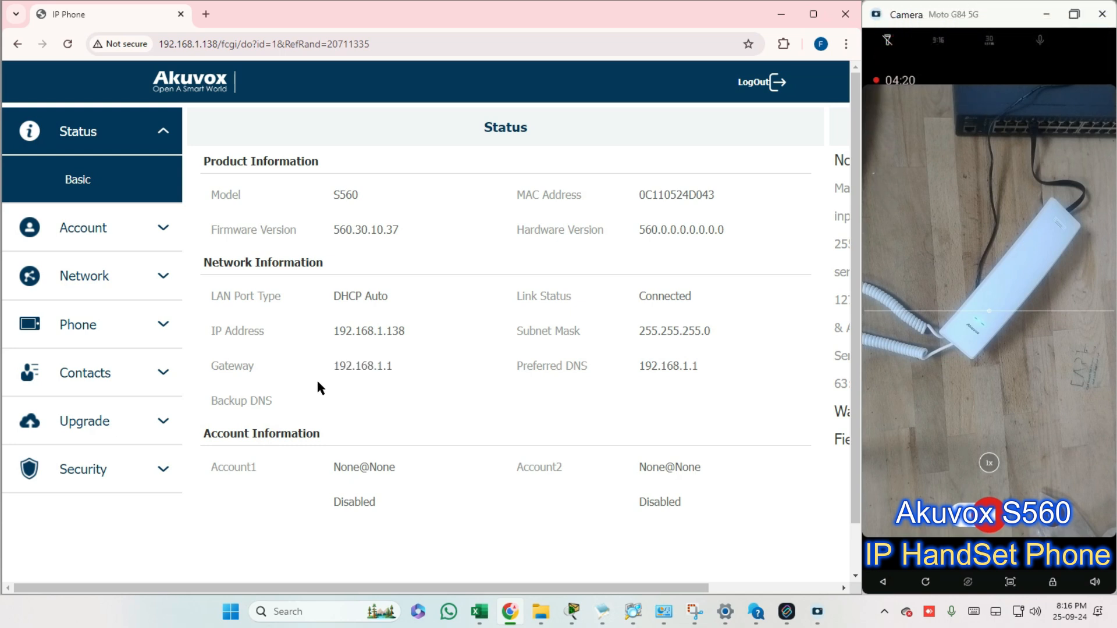
left_click_drag(331, 372, 410, 370)
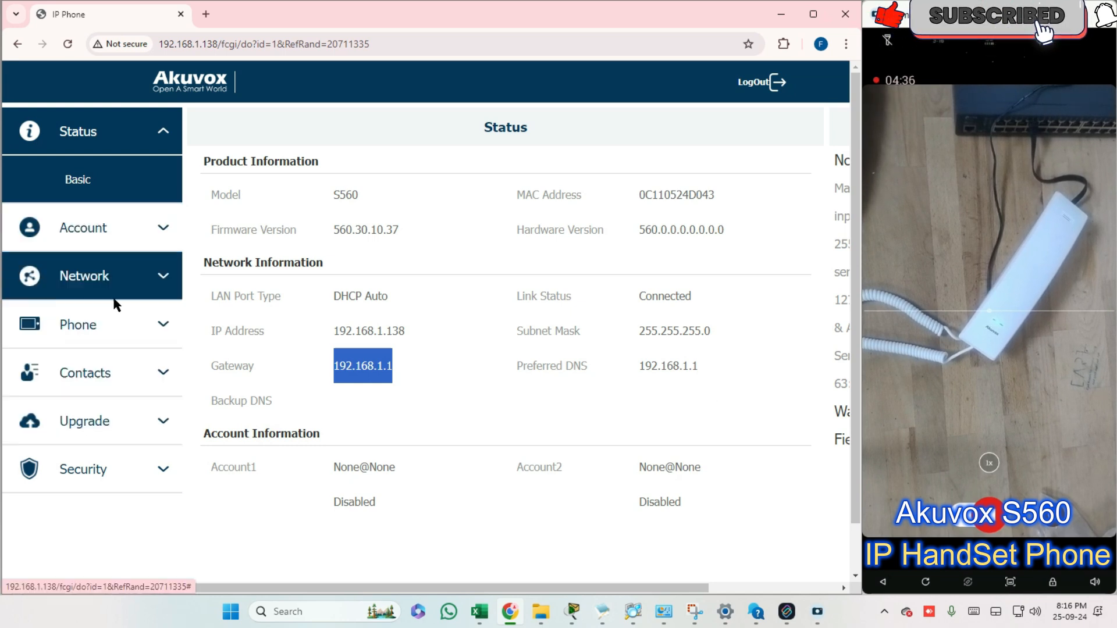
View the basic firmware upgrade page and return to the Status page to check the phone's model
left_click(103, 430)
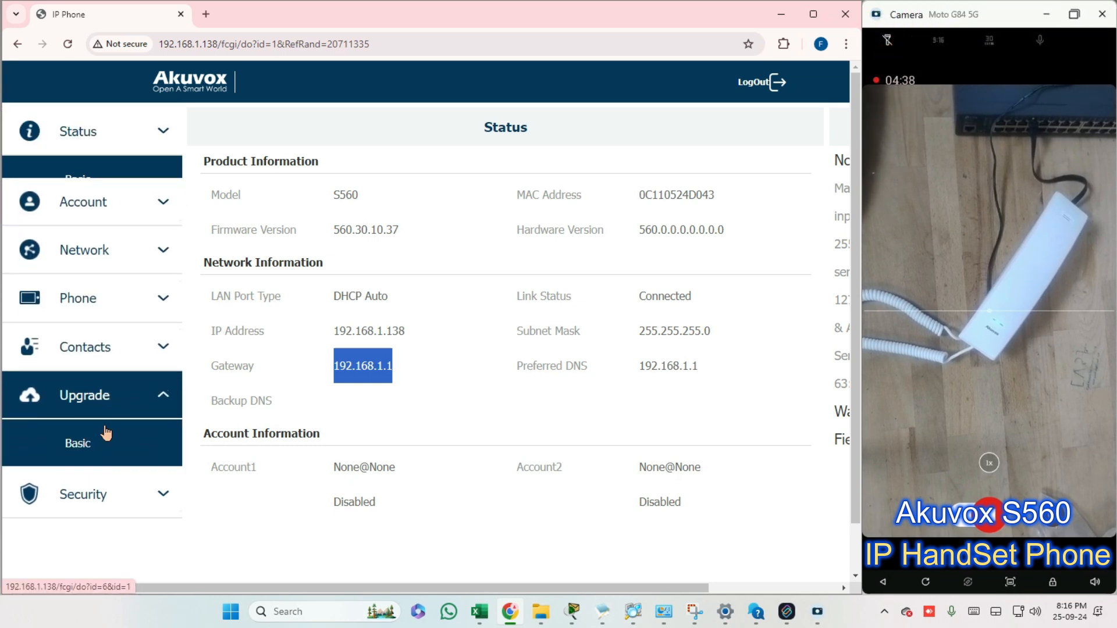
left_click(104, 431)
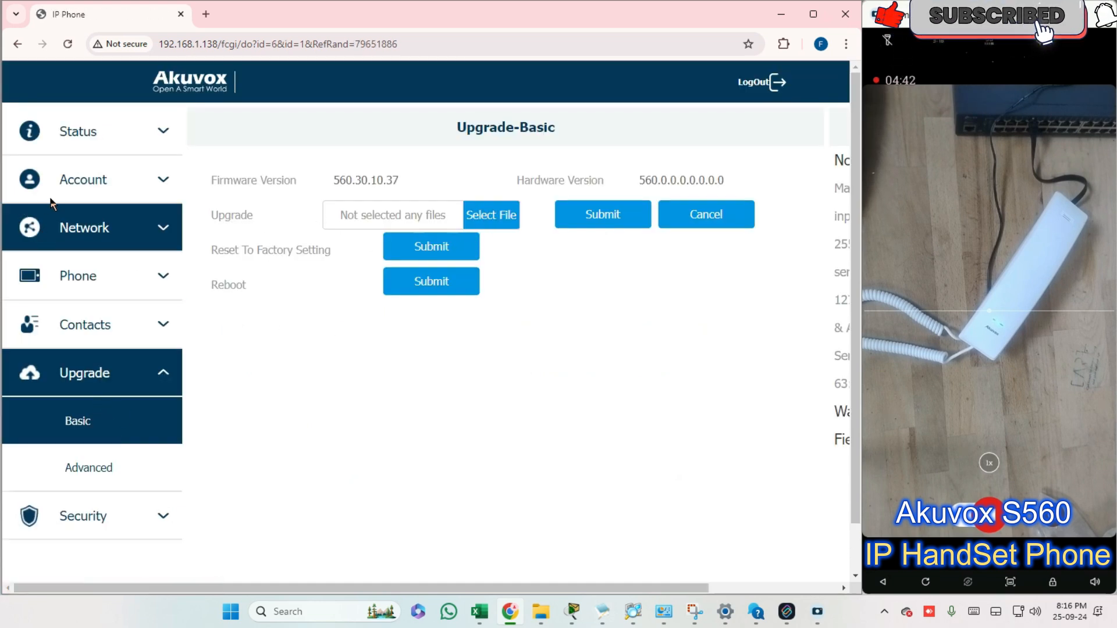
left_click(79, 135)
left_click_drag(317, 187, 378, 194)
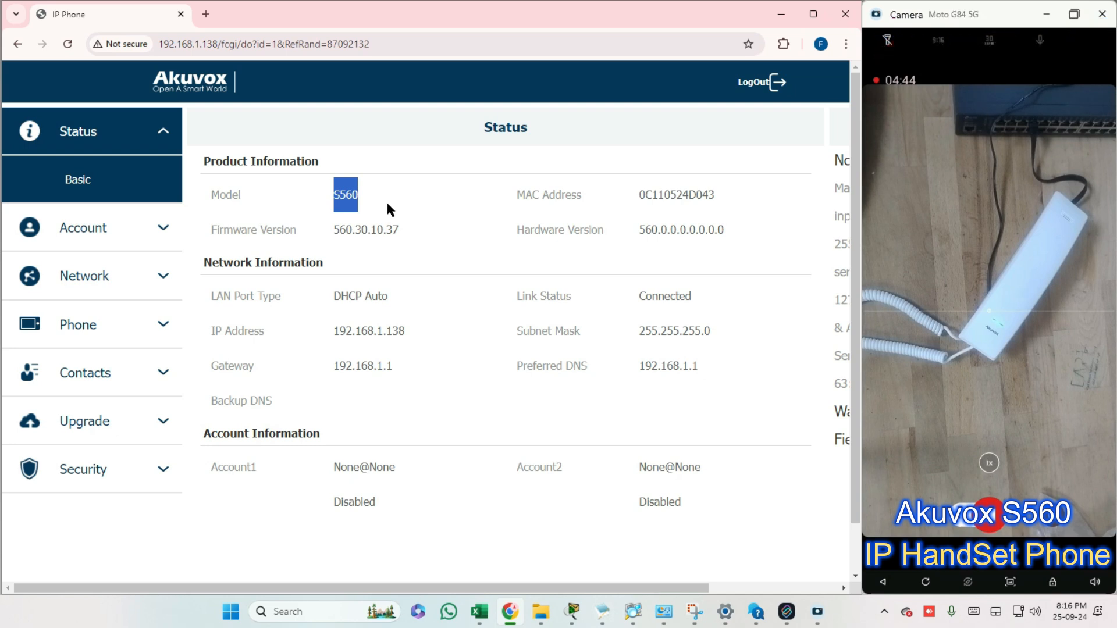
Search Google in a new browser tab for "Akuvox S560 fimware"
left_click(205, 15)
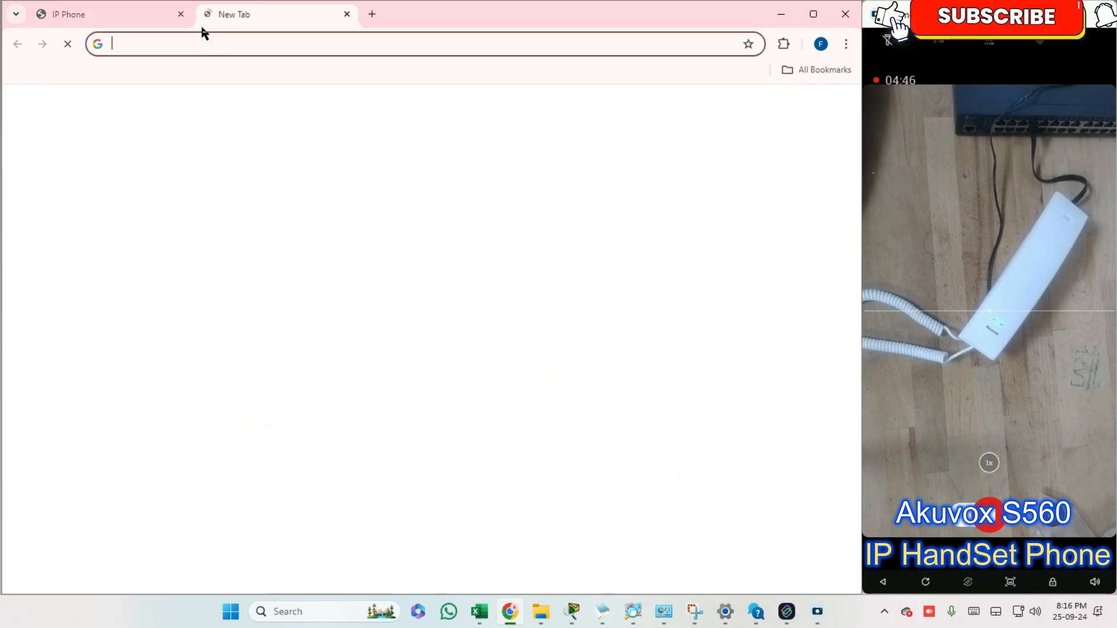
left_click(200, 44)
type("al")
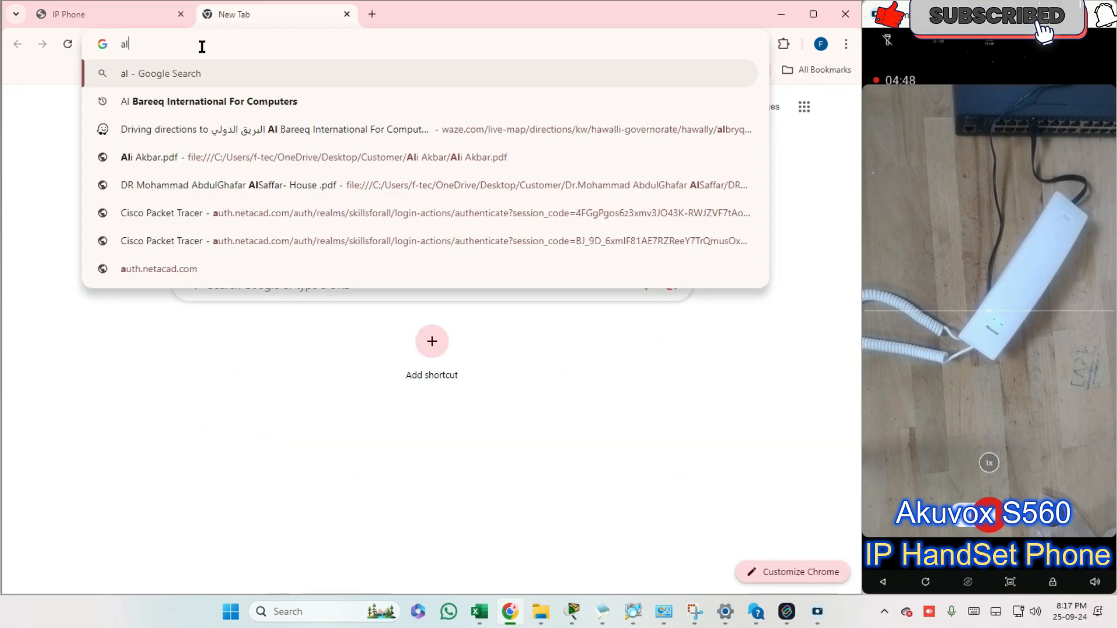
key("BackSpace")
type("akuvox ")
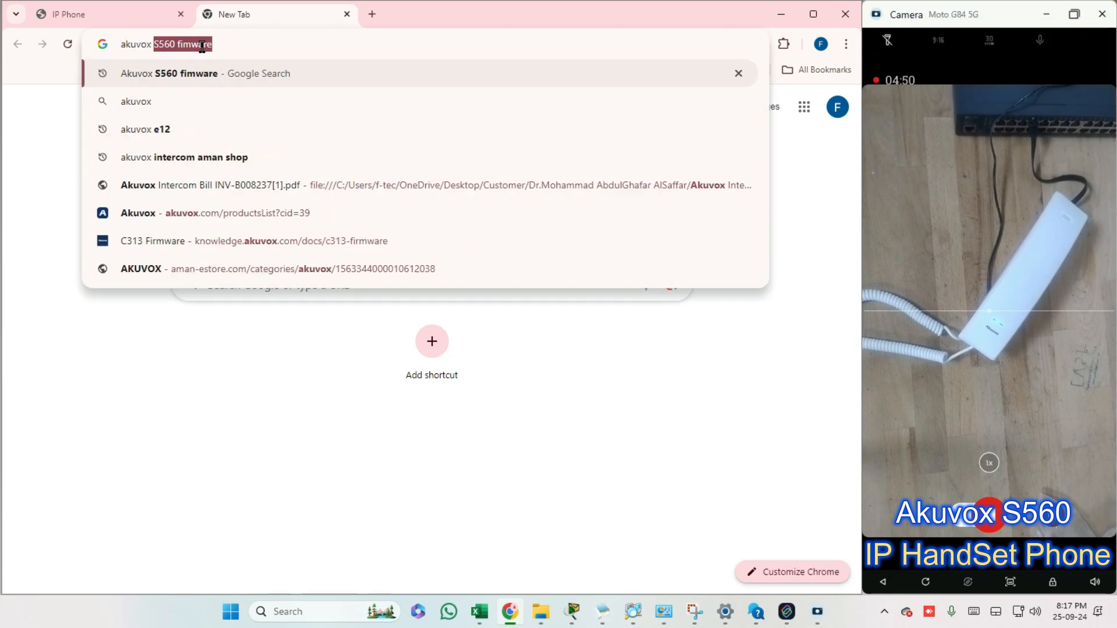
type("S560")
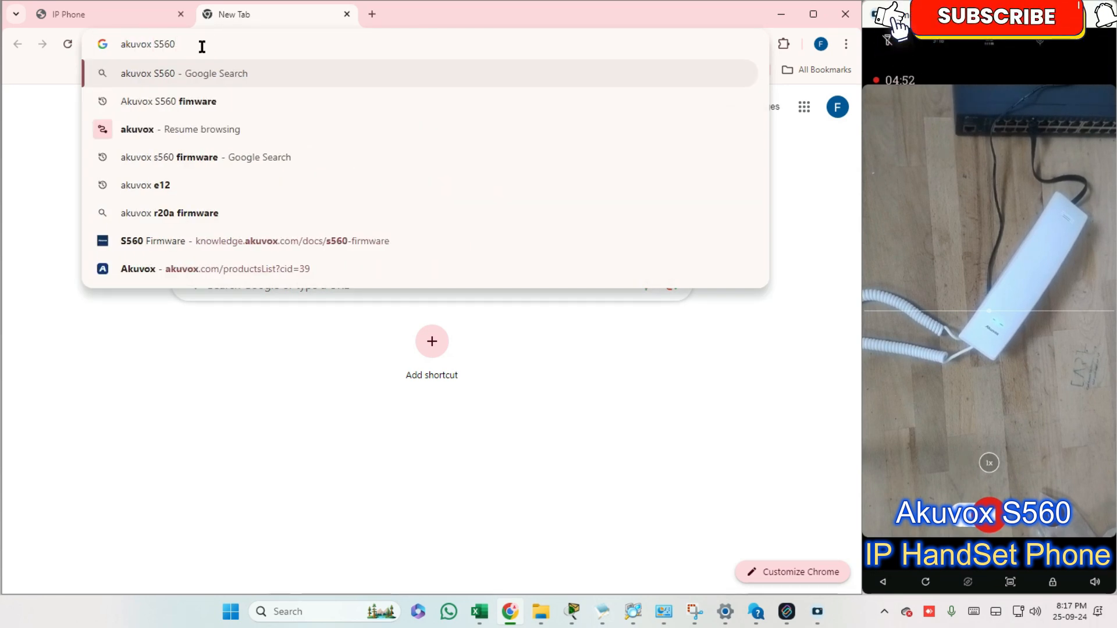
type(" fin")
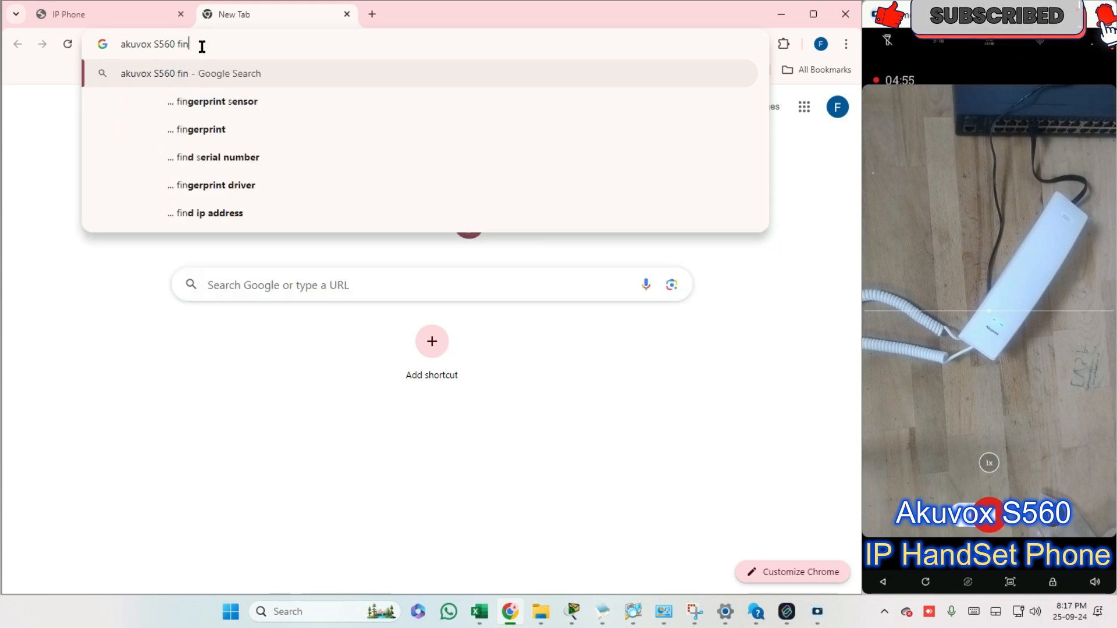
key("BackSpace")
type("mwar")
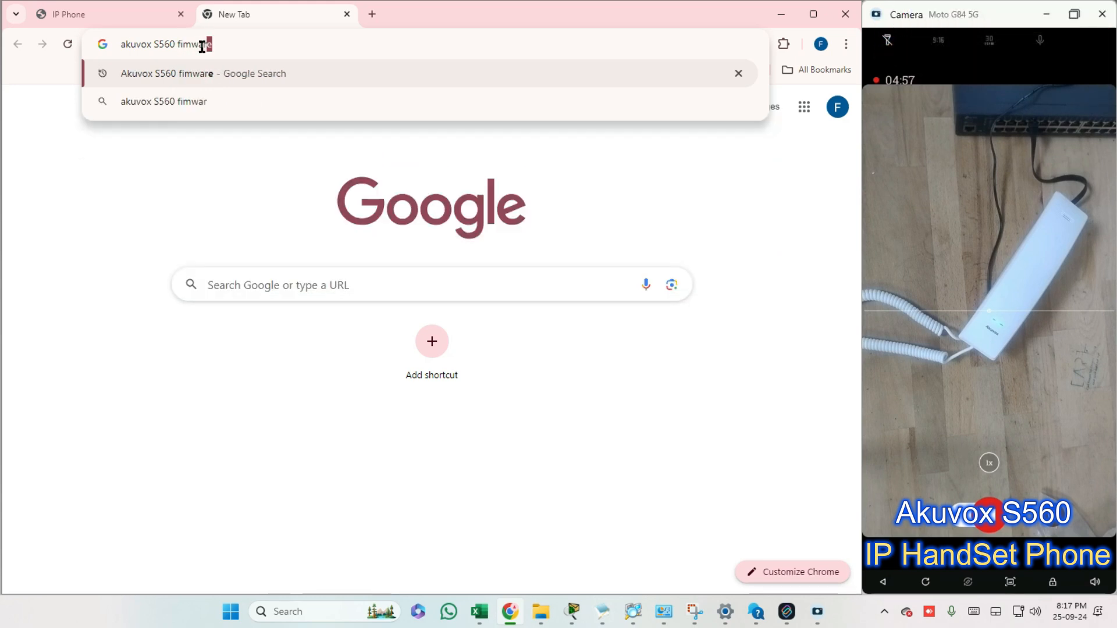
key("Return")
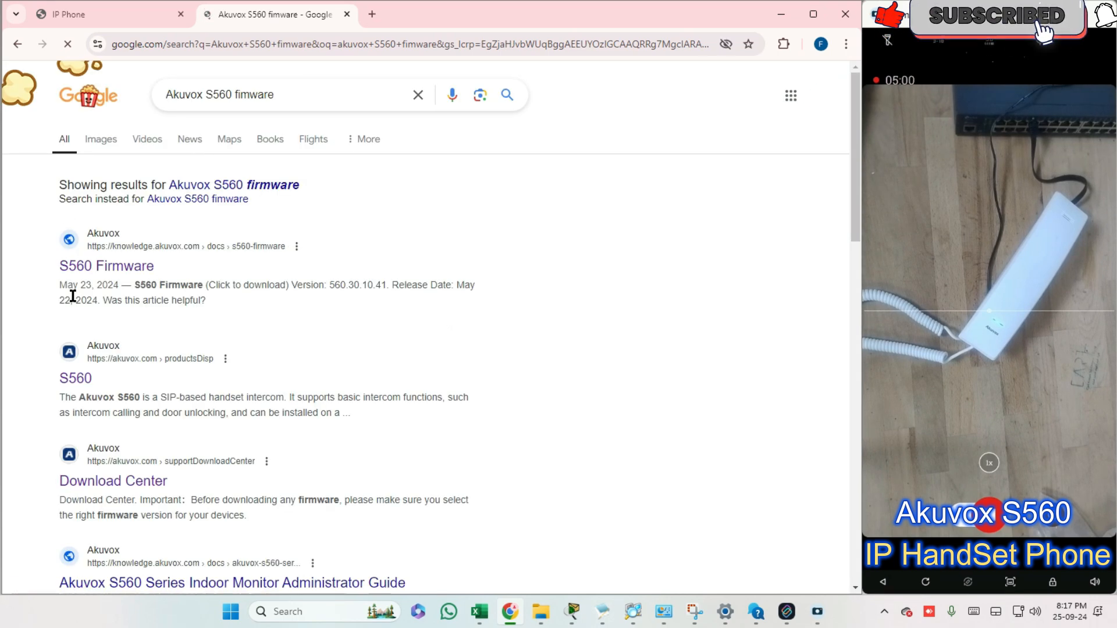
Open Akuvox's S560 Firmware page from the search results and follow its firmware download link
left_click_drag(63, 268, 67, 269)
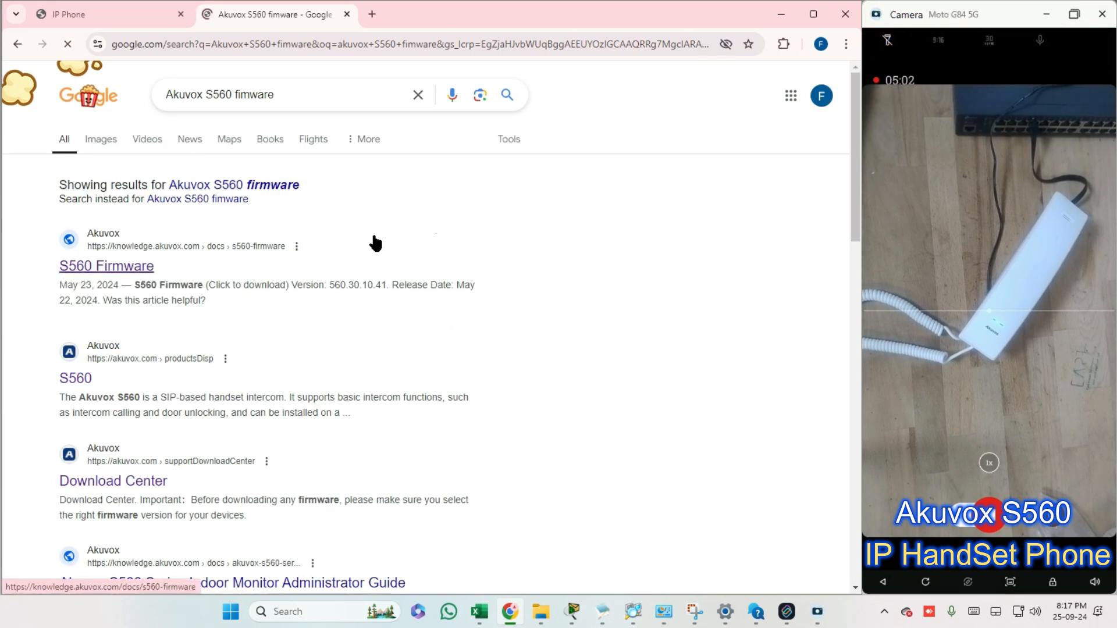
left_click(89, 272)
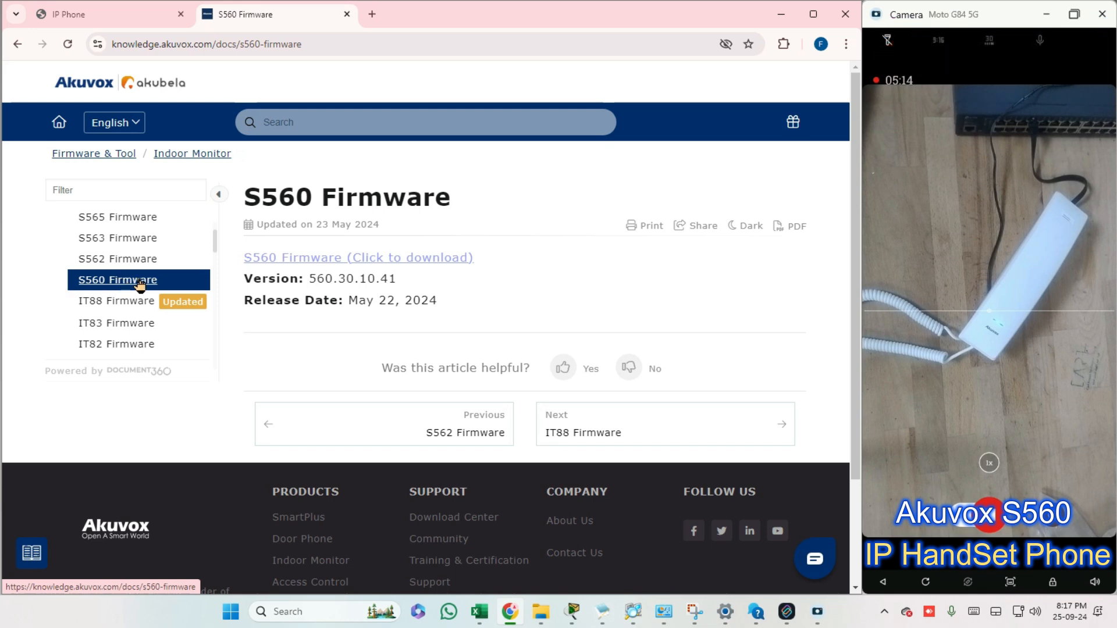
left_click(386, 256)
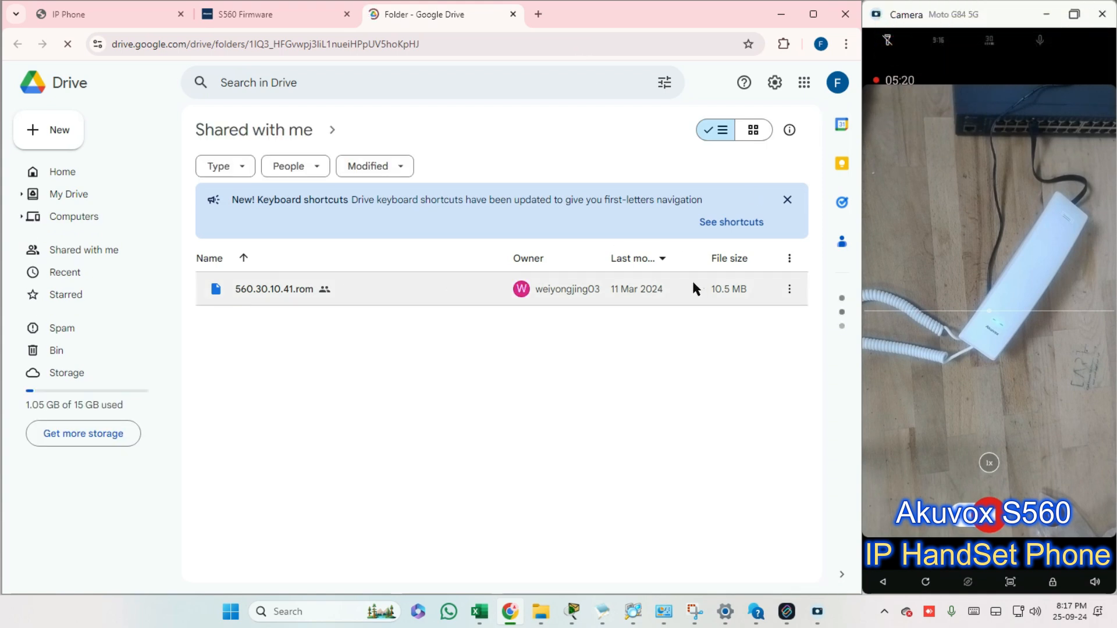
Download the firmware file 560.30.10.41.rom from the shared S560 Firmware folder in Google Drive
left_click(786, 291)
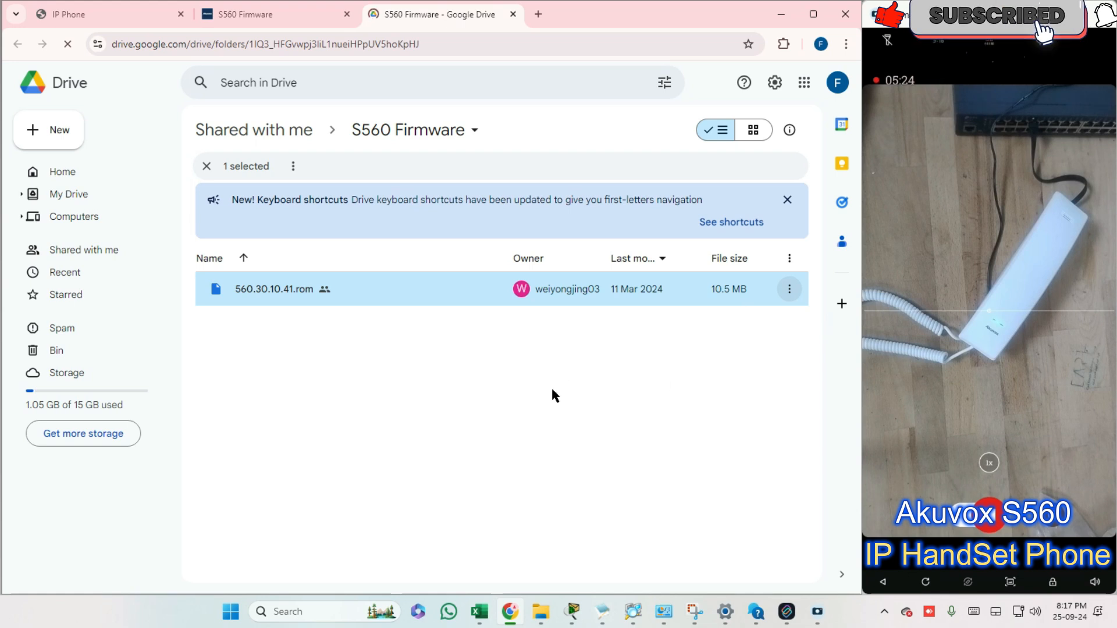
left_click(521, 362)
left_click(299, 290)
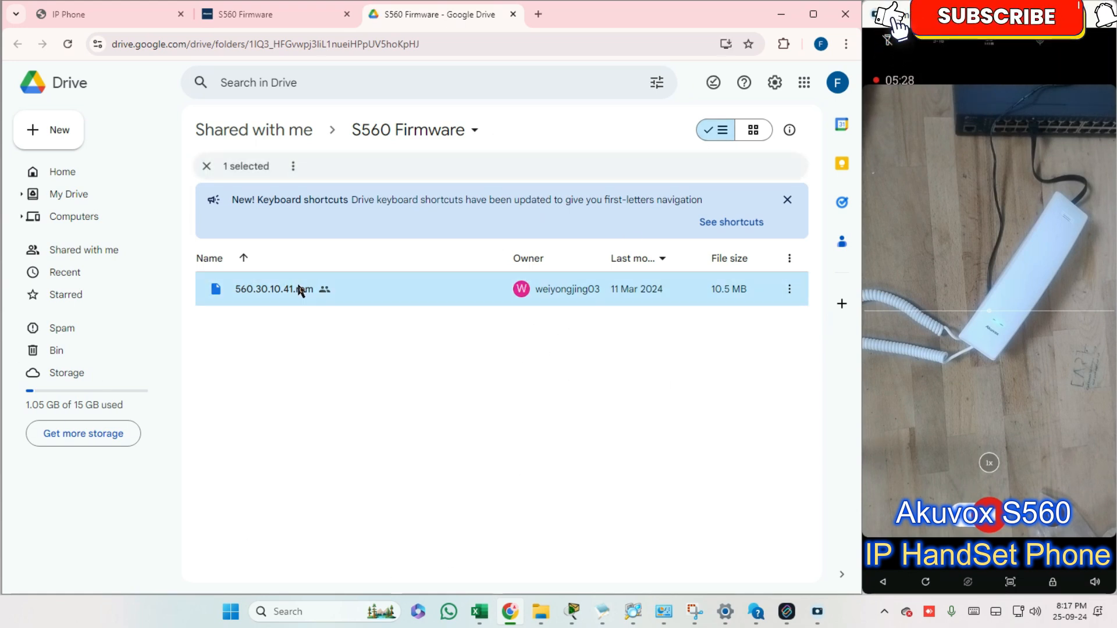
right_click(304, 298)
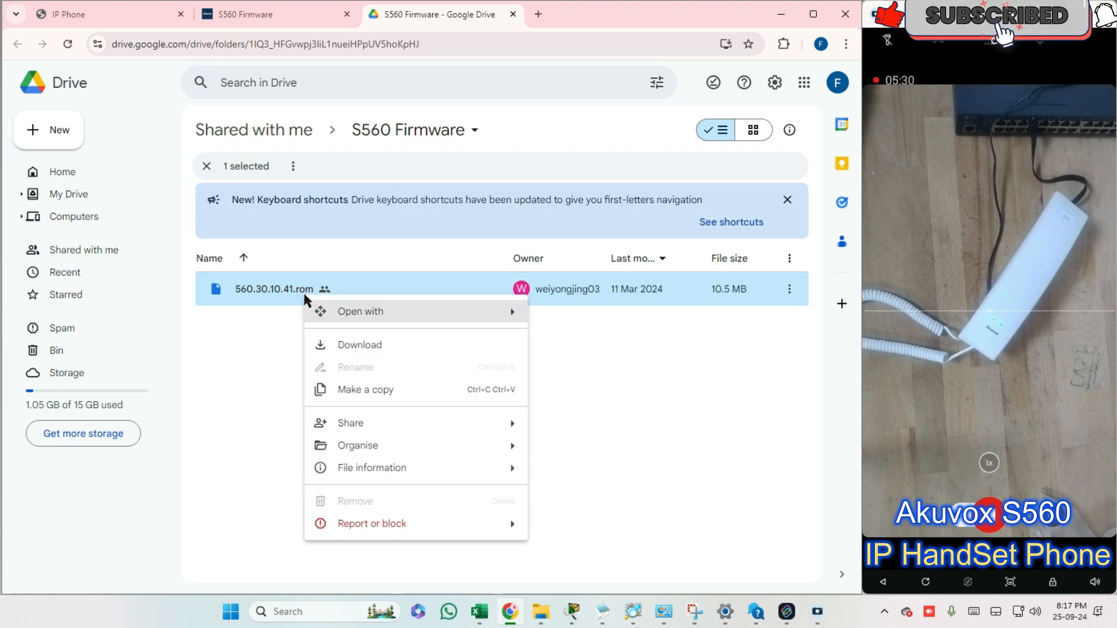
left_click(345, 347)
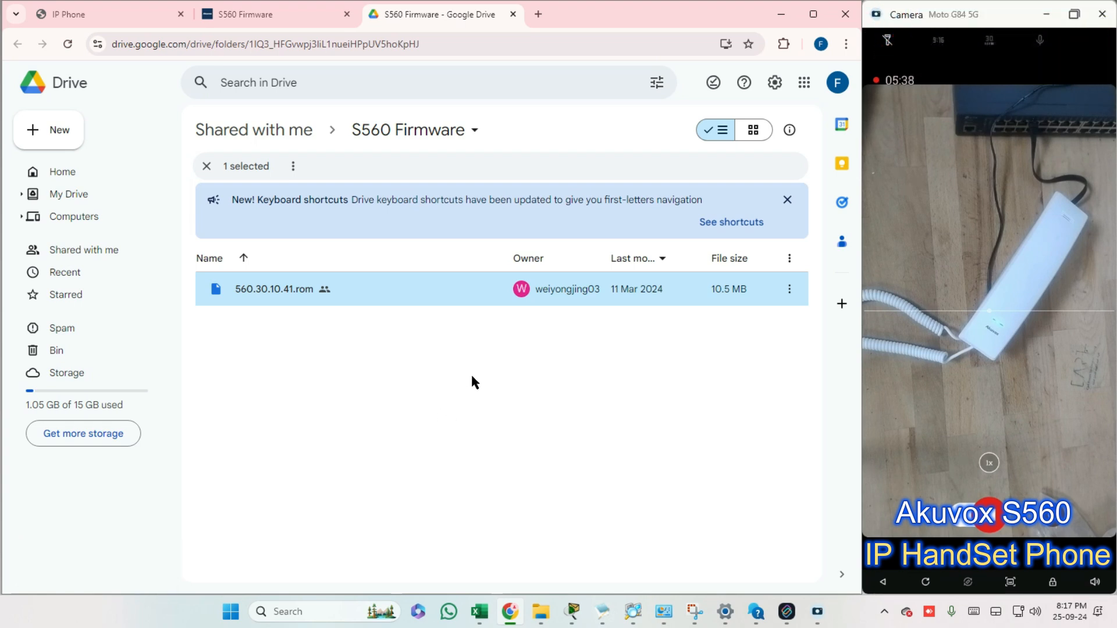
left_click(789, 291)
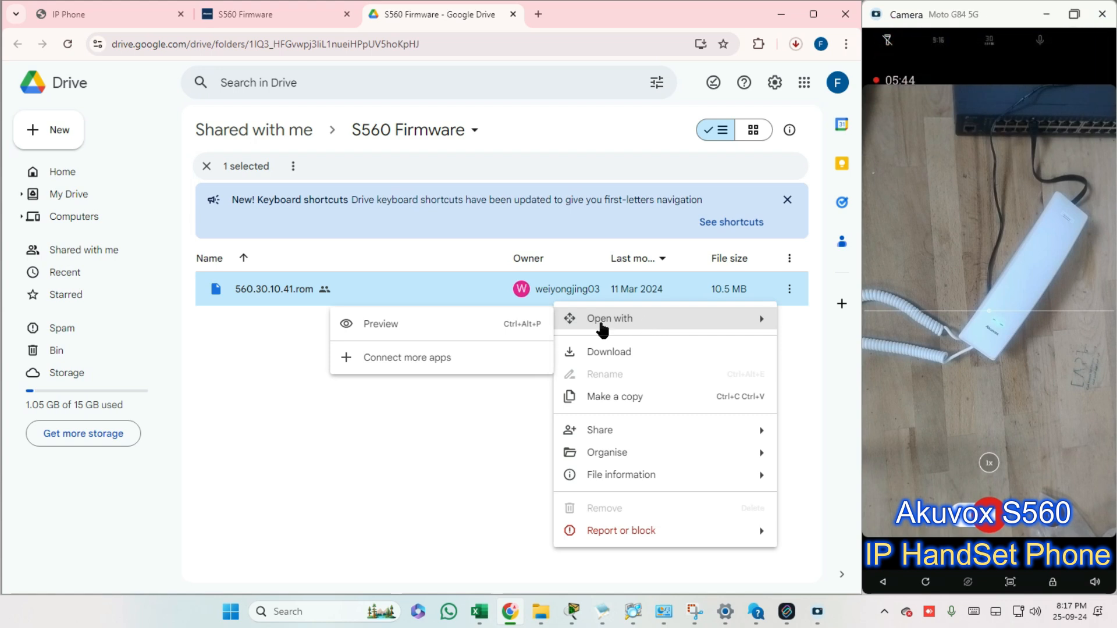
left_click(427, 420)
left_click(789, 289)
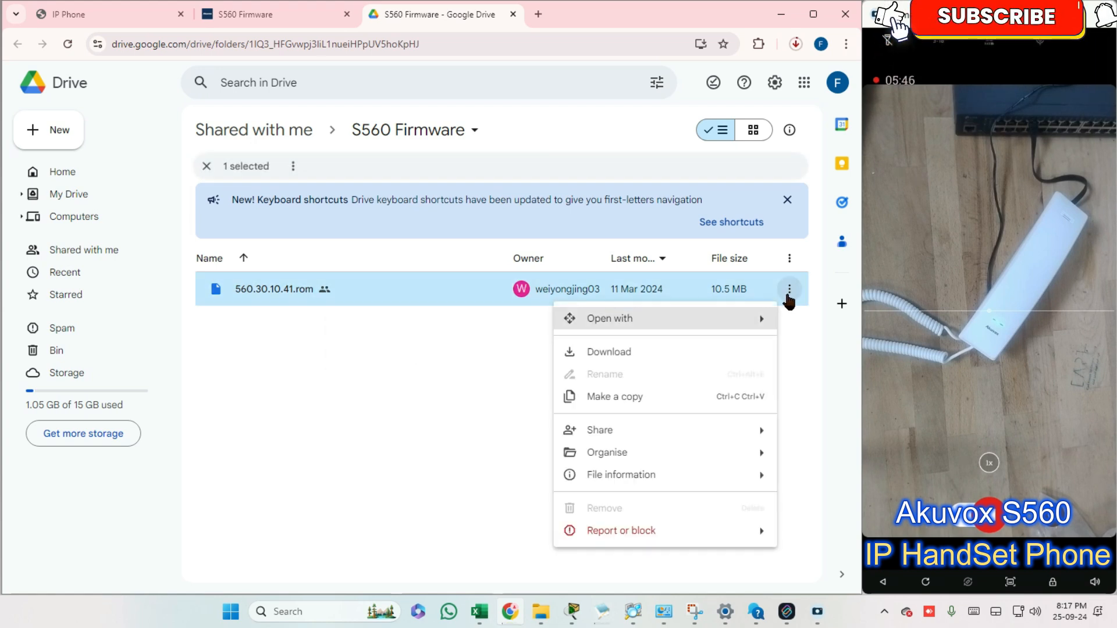
Check the progress of the firmware download in the browser's recent download history
left_click(428, 364)
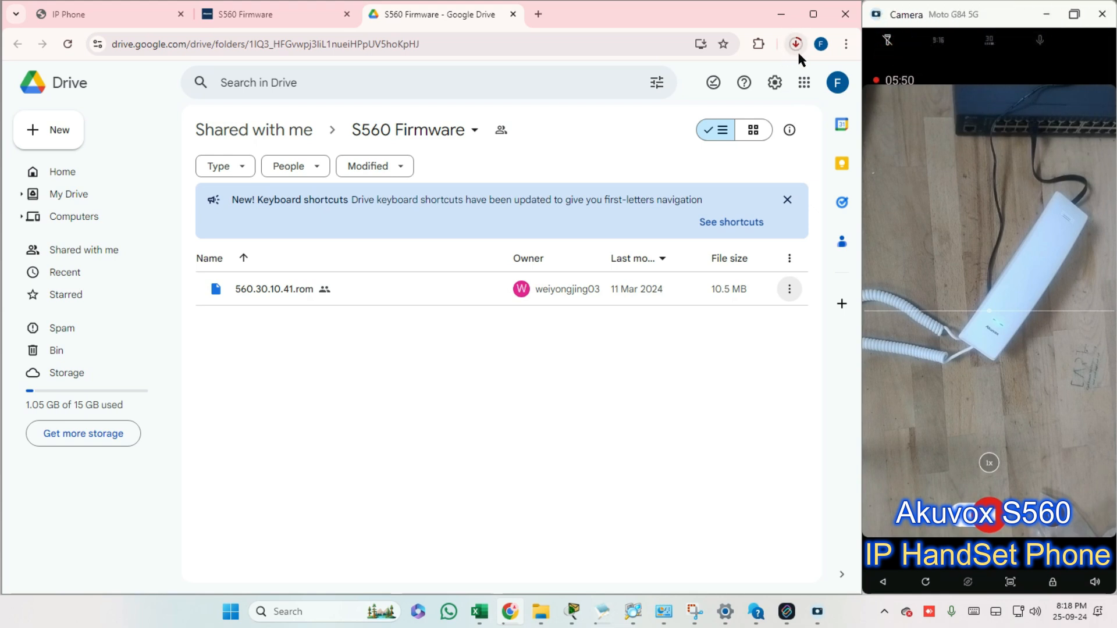
left_click(795, 44)
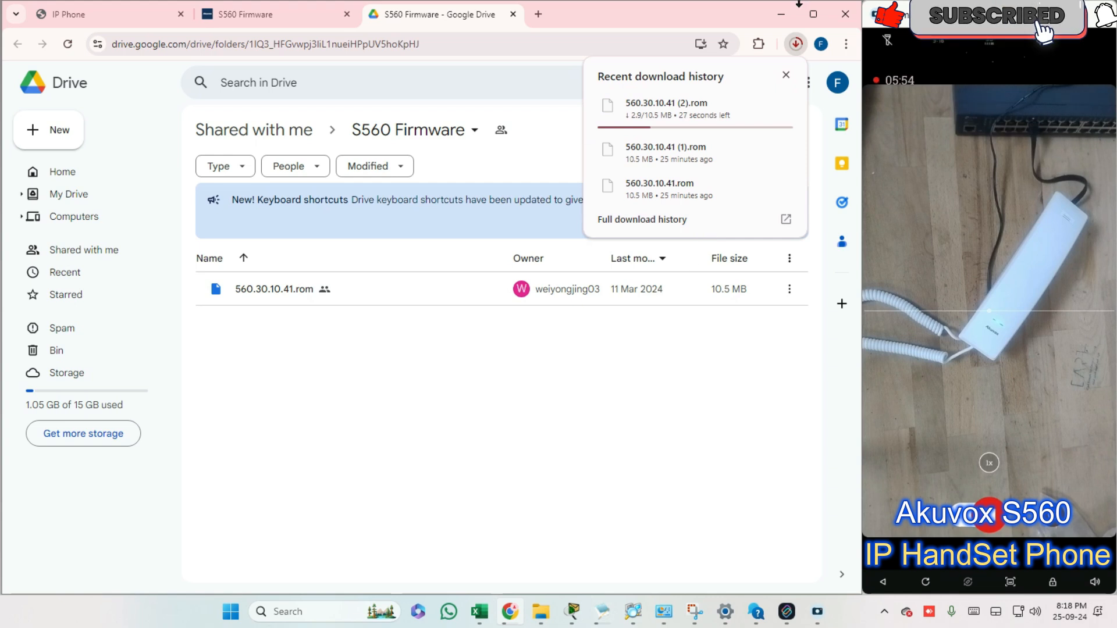
left_click(470, 398)
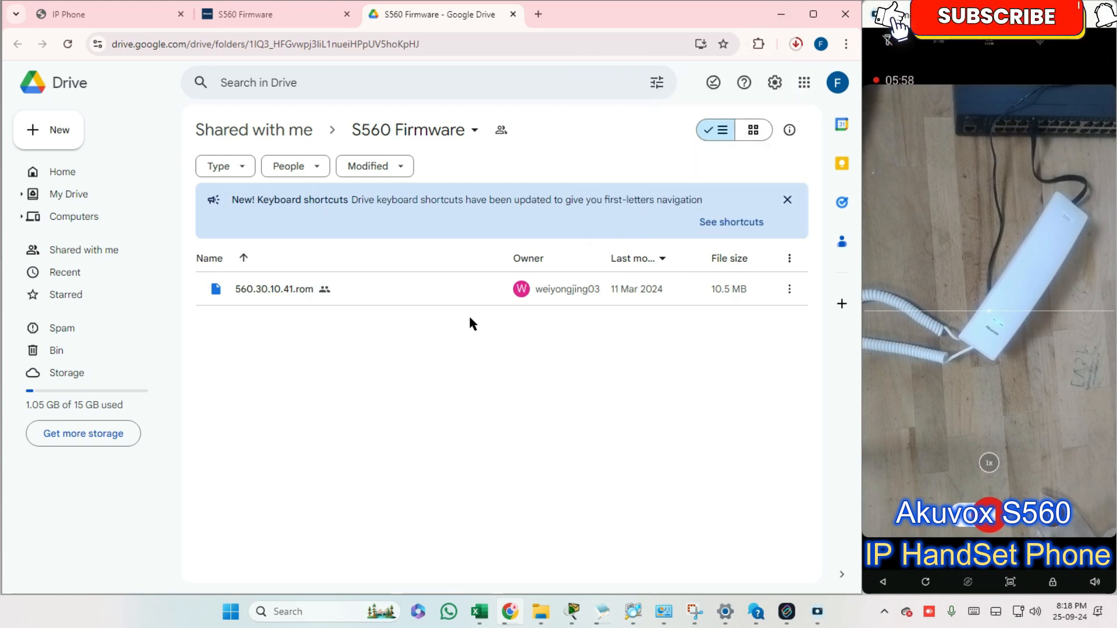
Switch back from Google Drive to the phone's web interface and reload its Status page
left_click(129, 16)
left_click(249, 14)
left_click(409, 16)
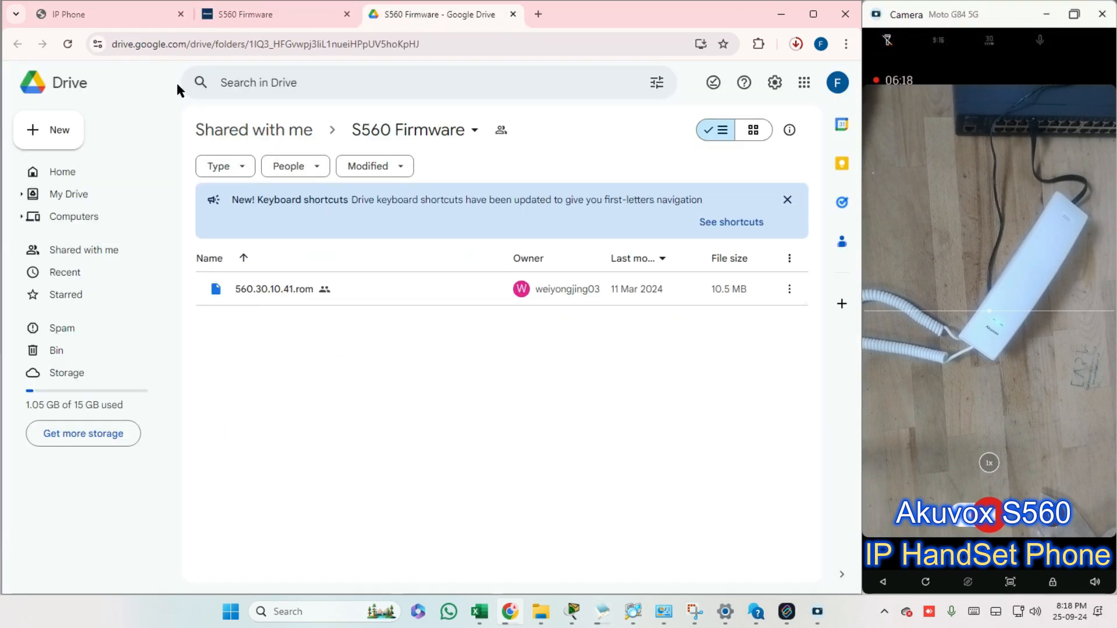
left_click(96, 14)
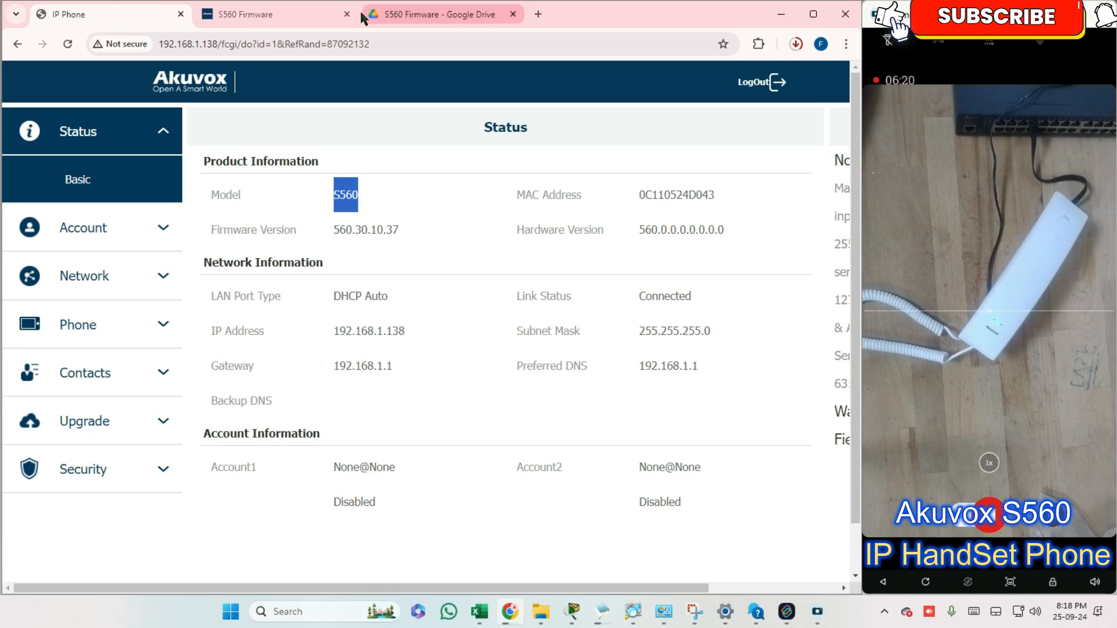
left_click(407, 13)
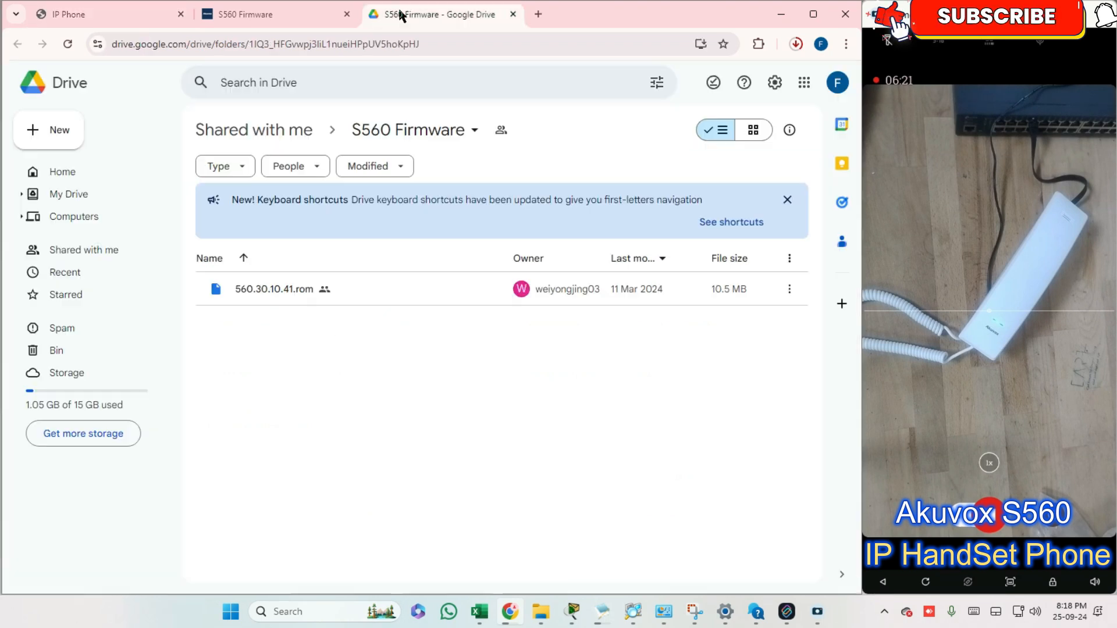
left_click(127, 12)
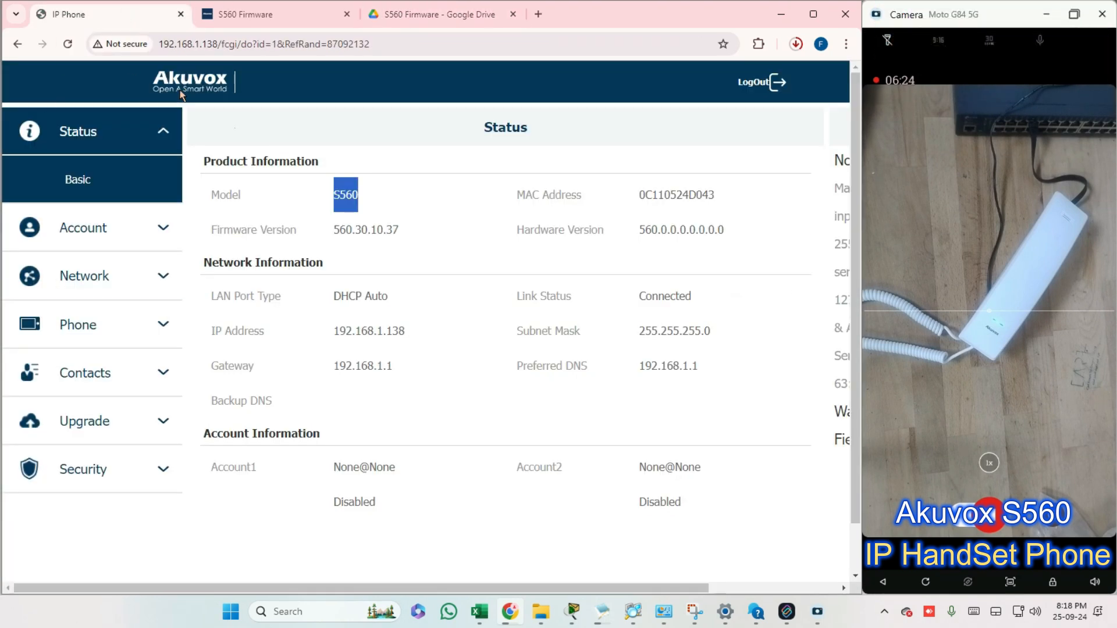
left_click(67, 45)
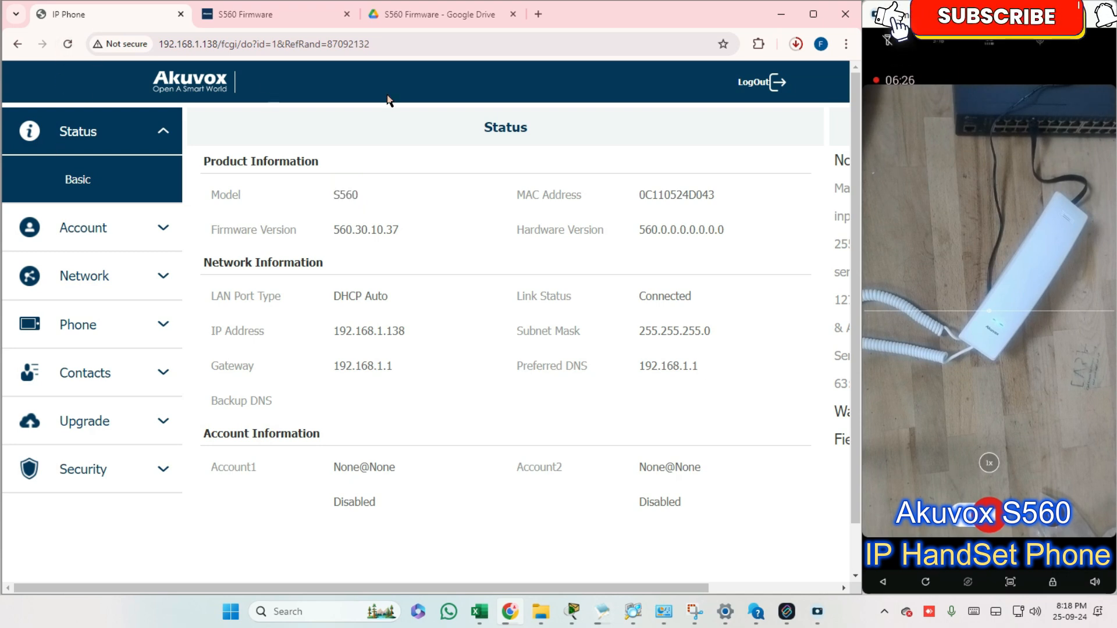
Open the phone's basic firmware upgrade page and check its firmware and hardware versions
left_click(100, 132)
left_click(113, 377)
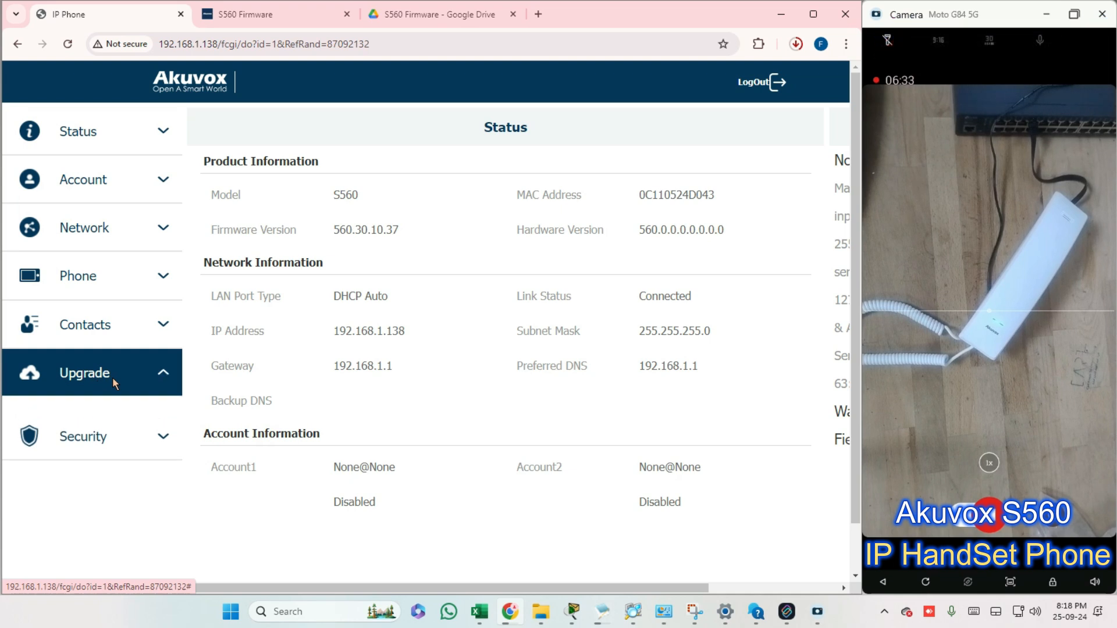
left_click(87, 432)
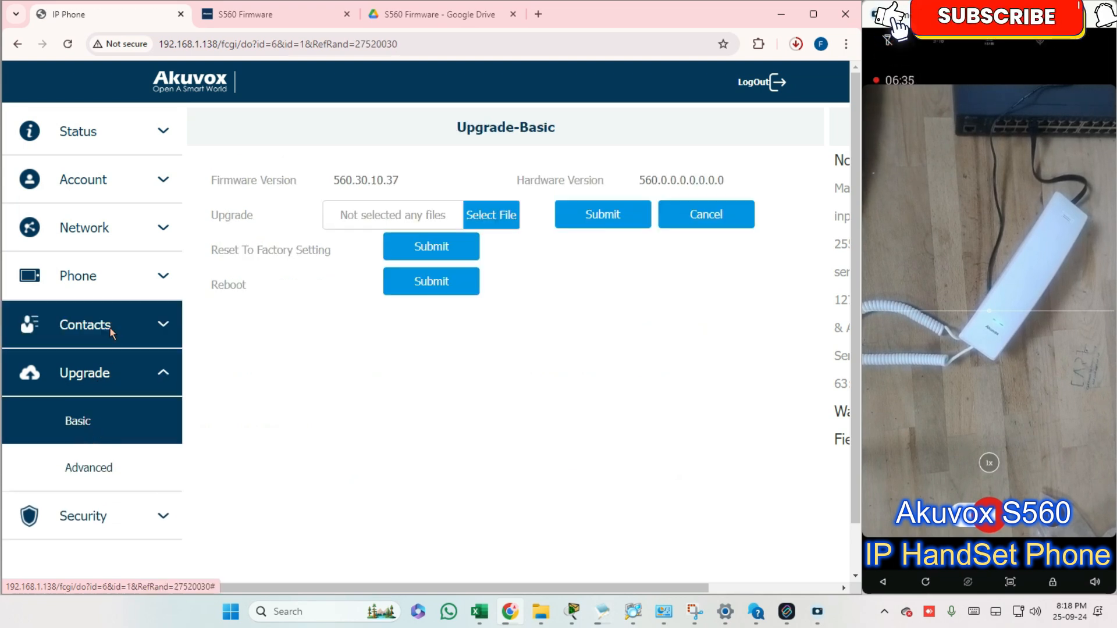
left_click_drag(204, 212, 254, 224)
left_click_drag(328, 183, 420, 177)
left_click(633, 355)
left_click_drag(646, 185, 734, 166)
left_click(665, 385)
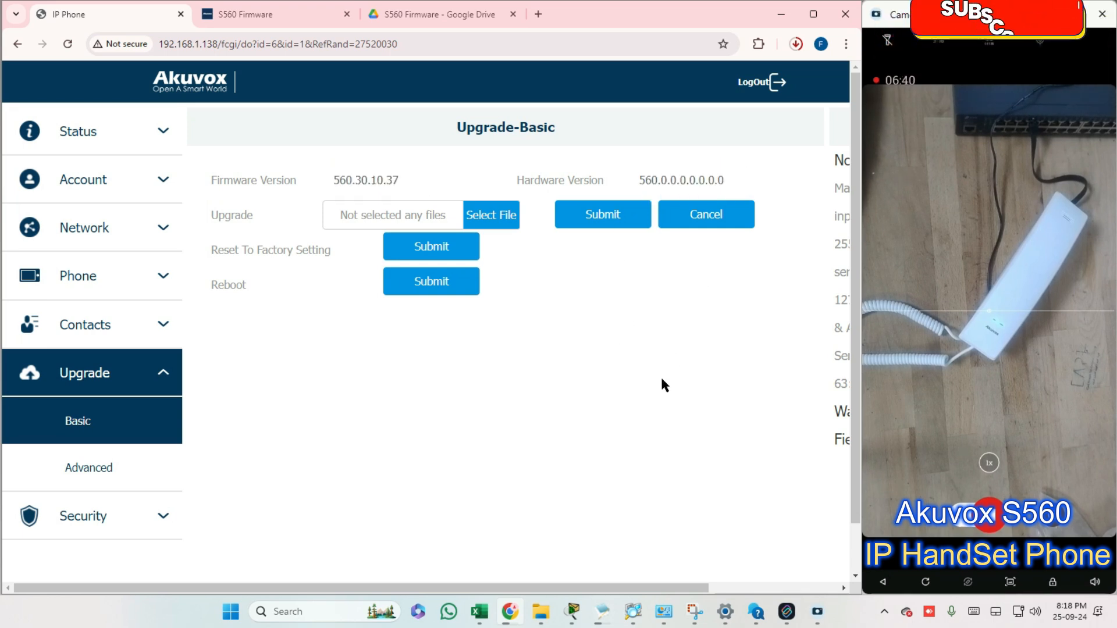
Choose 560.30.10.41.rom from the Downloads folder as the firmware upgrade file
left_click(489, 215)
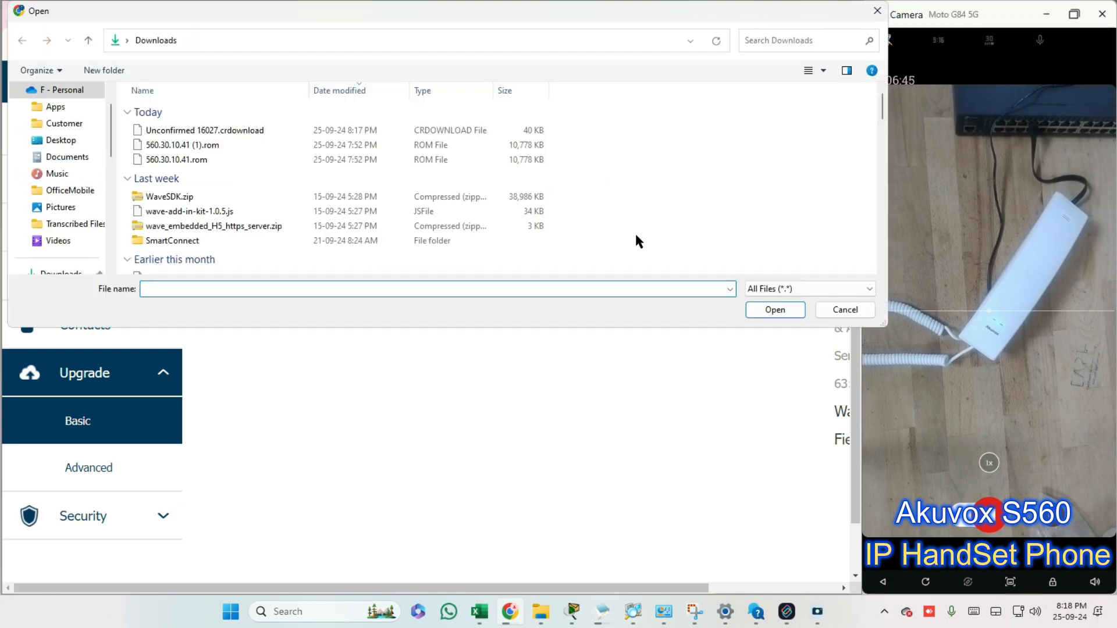
left_click(64, 190)
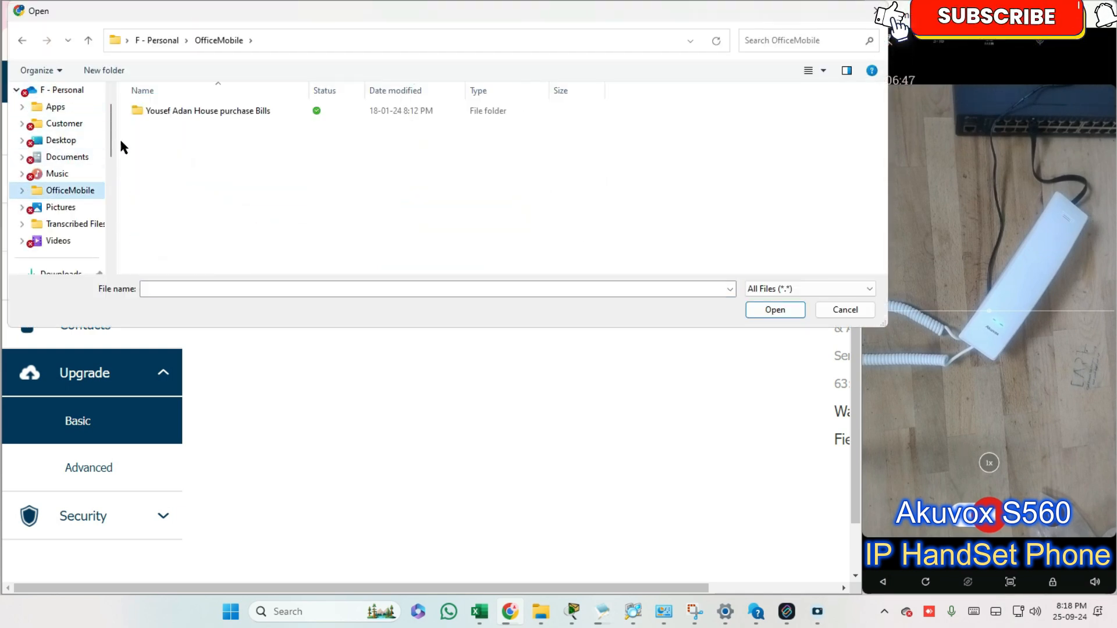
scroll(109, 126, "down", 5)
scroll(70, 146, "up", 1)
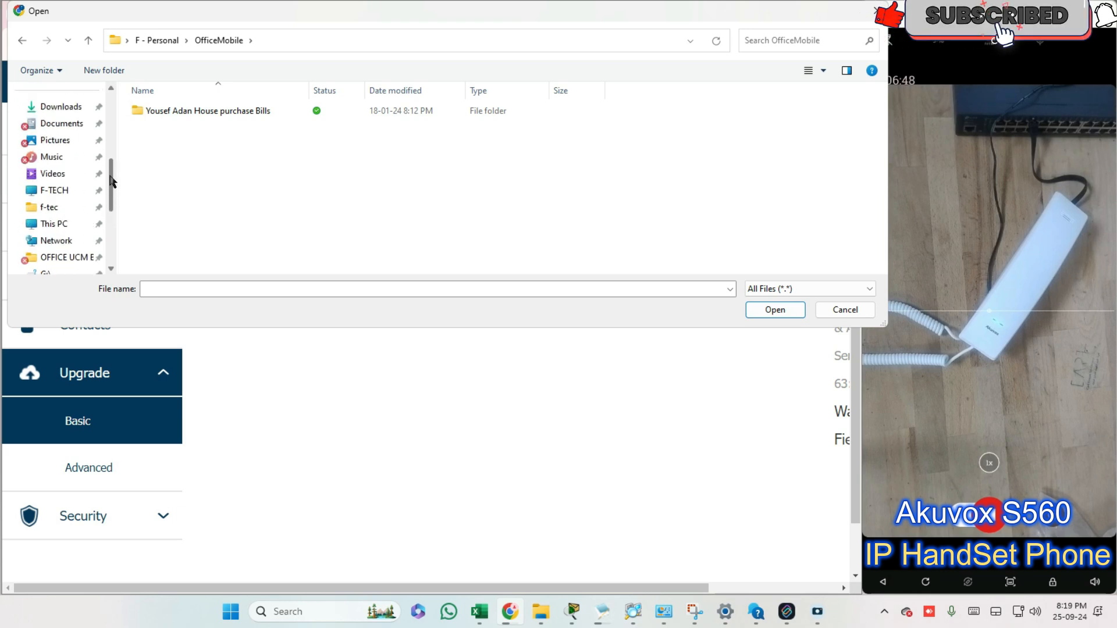
left_click(58, 108)
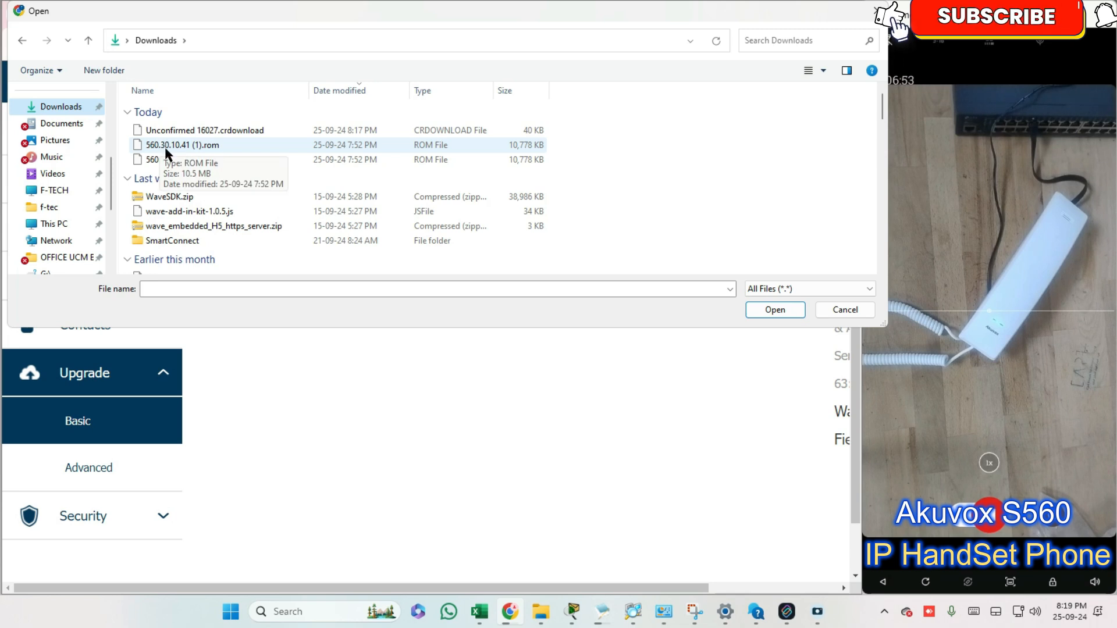
left_click(232, 145)
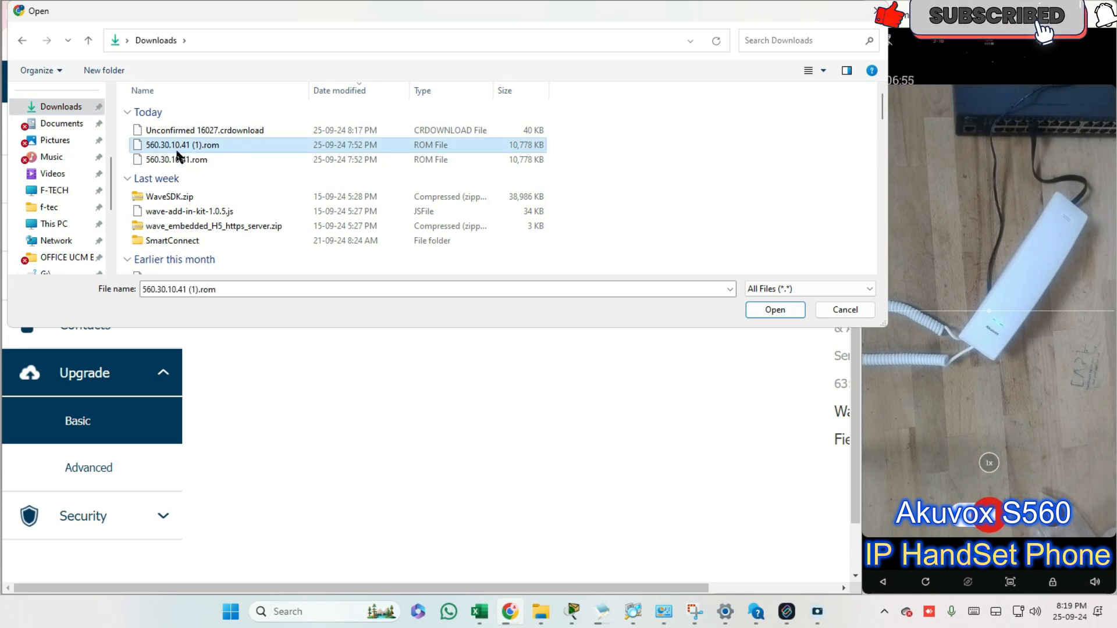
left_click(215, 158)
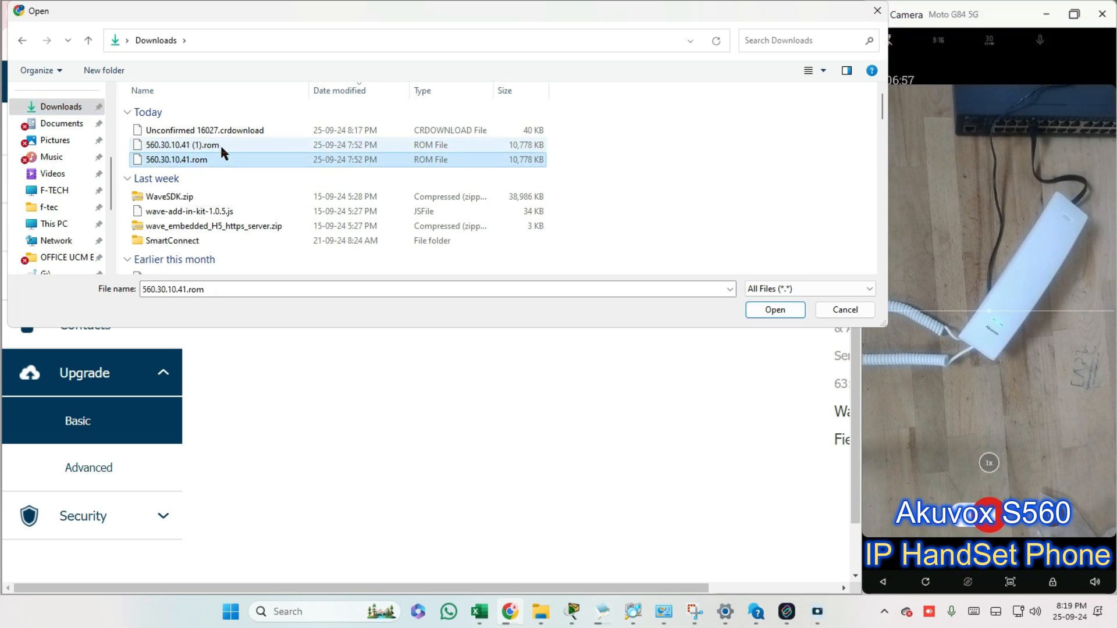
left_click(217, 158)
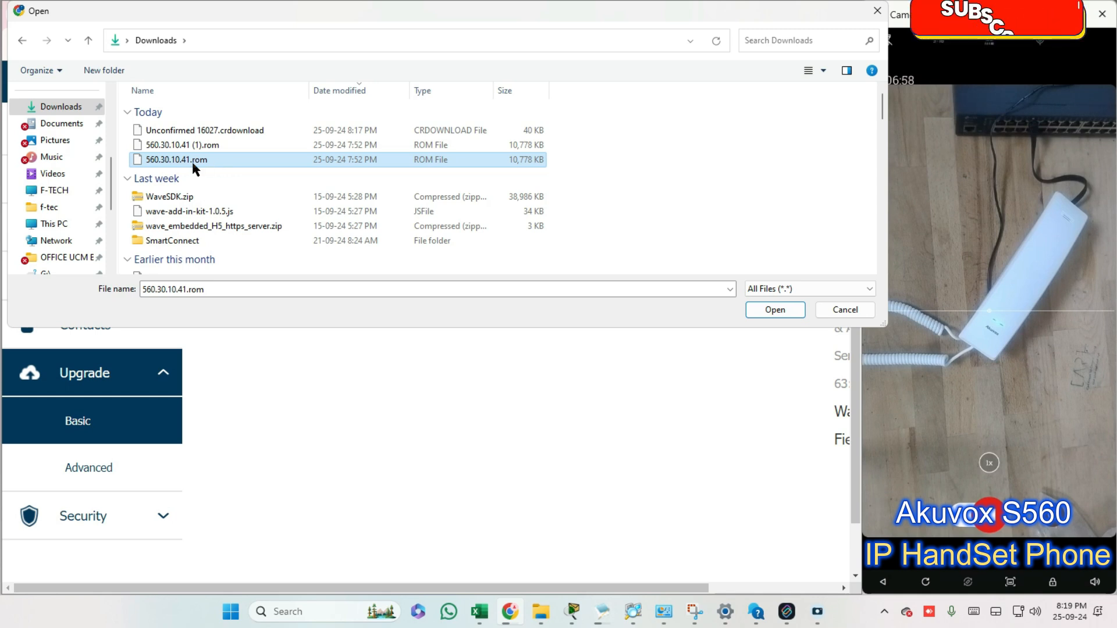
left_click(761, 310)
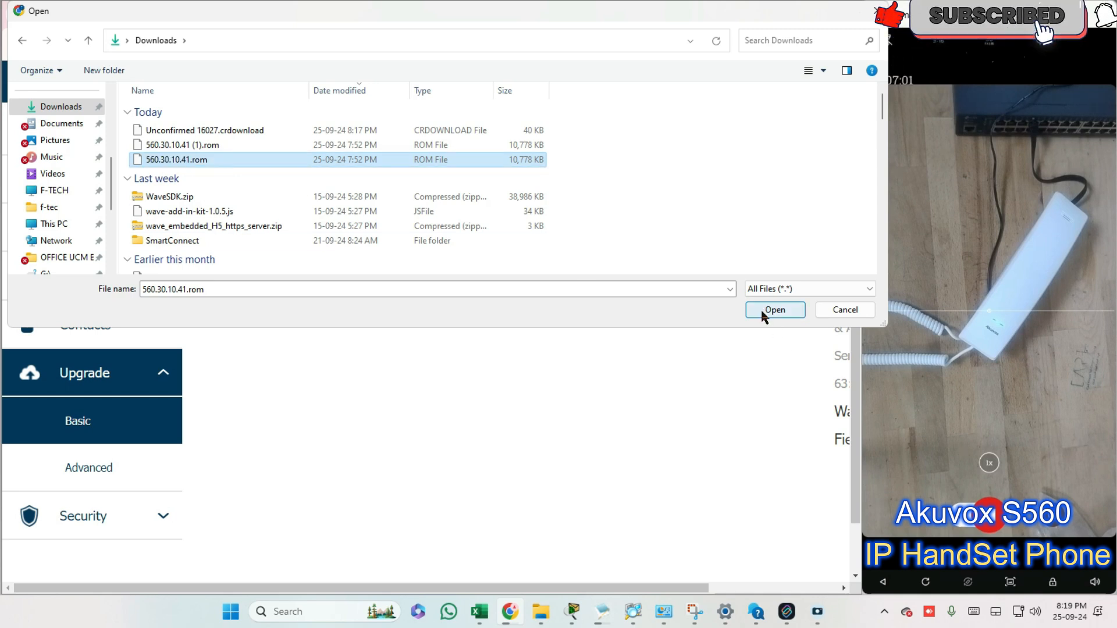
left_click(762, 310)
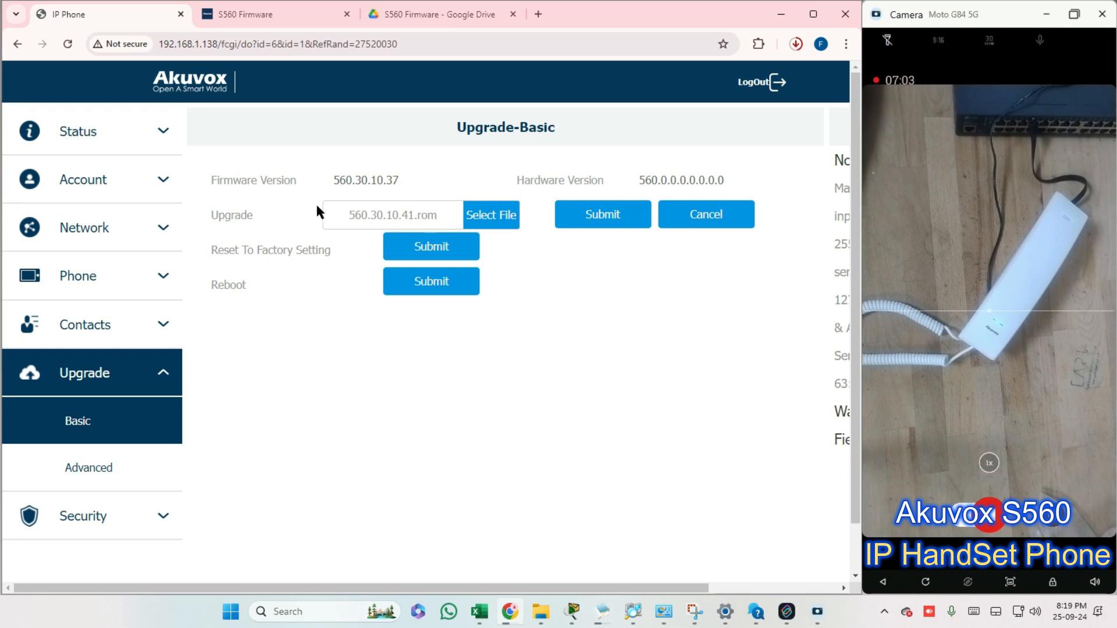
Check the selected ROM file name, then submit and confirm the firmware upgrade, waiting for it to complete
left_click_drag(370, 213, 439, 215)
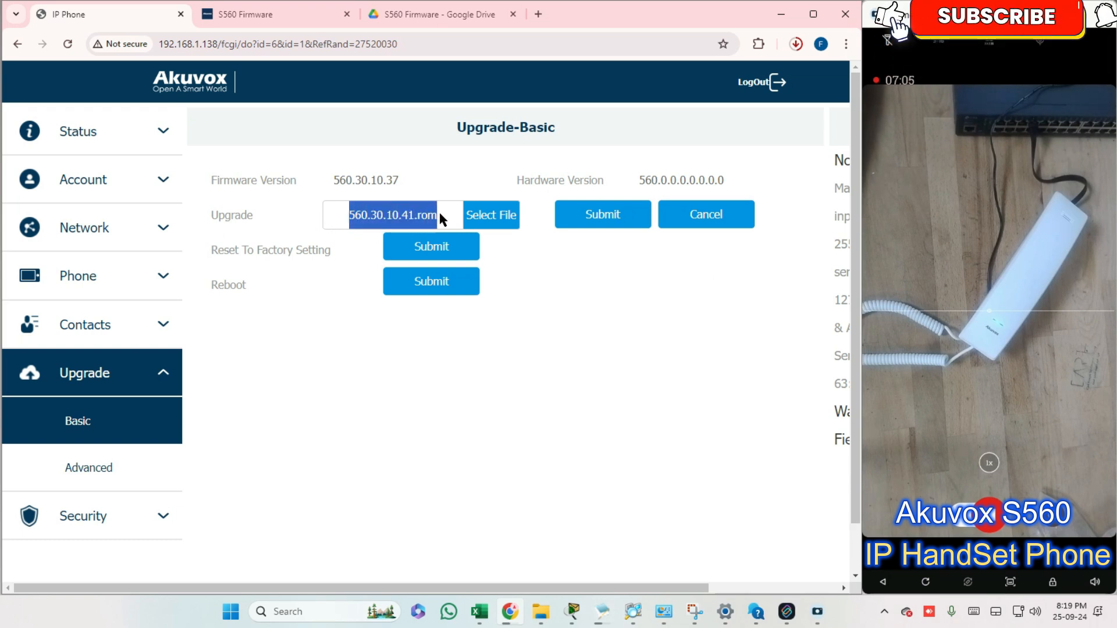
left_click(580, 352)
left_click_drag(344, 208, 417, 216)
left_click(636, 379)
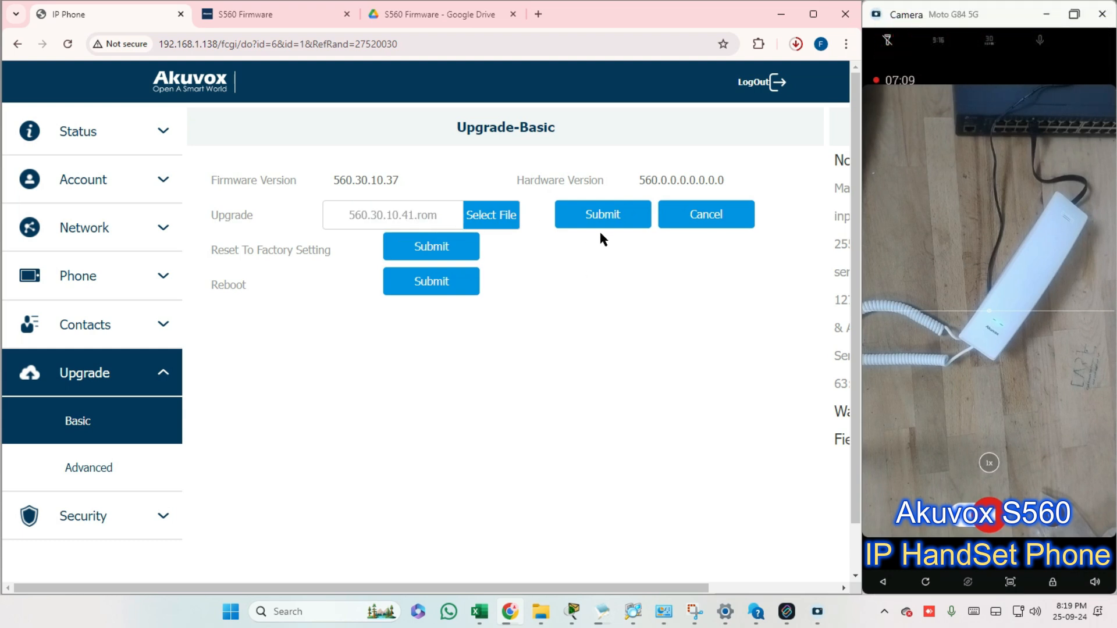
left_click(603, 215)
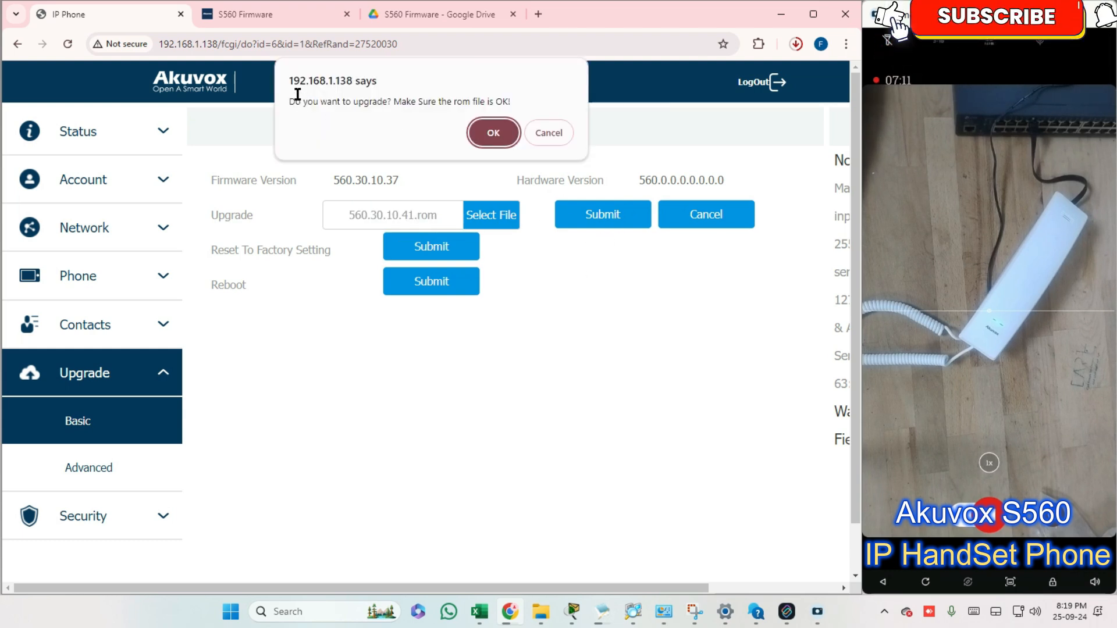
left_click_drag(290, 102, 386, 104)
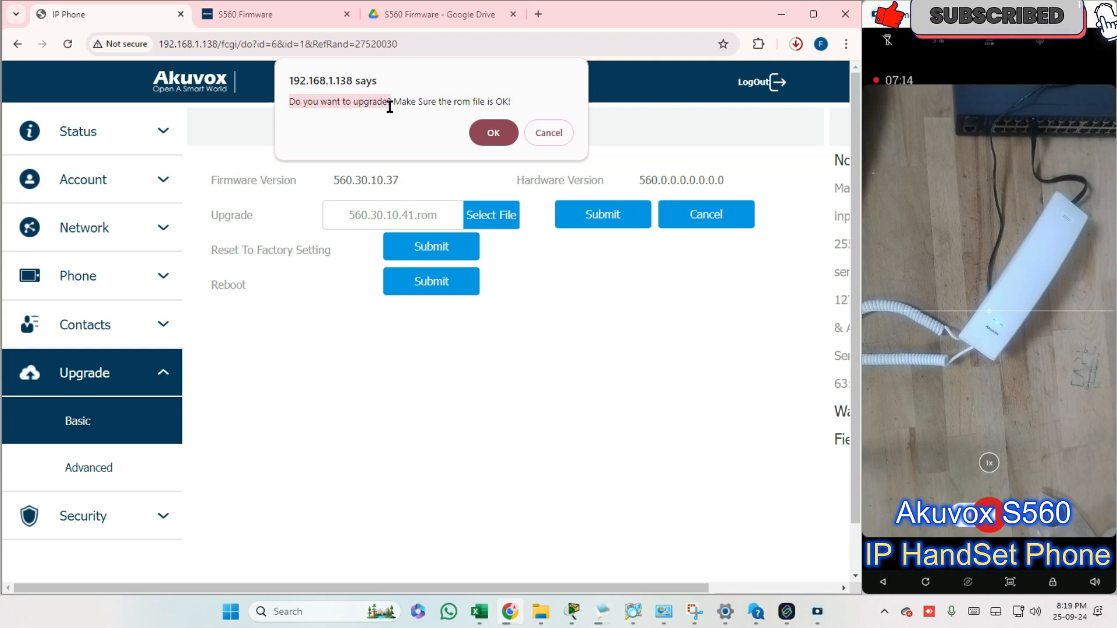
left_click(492, 133)
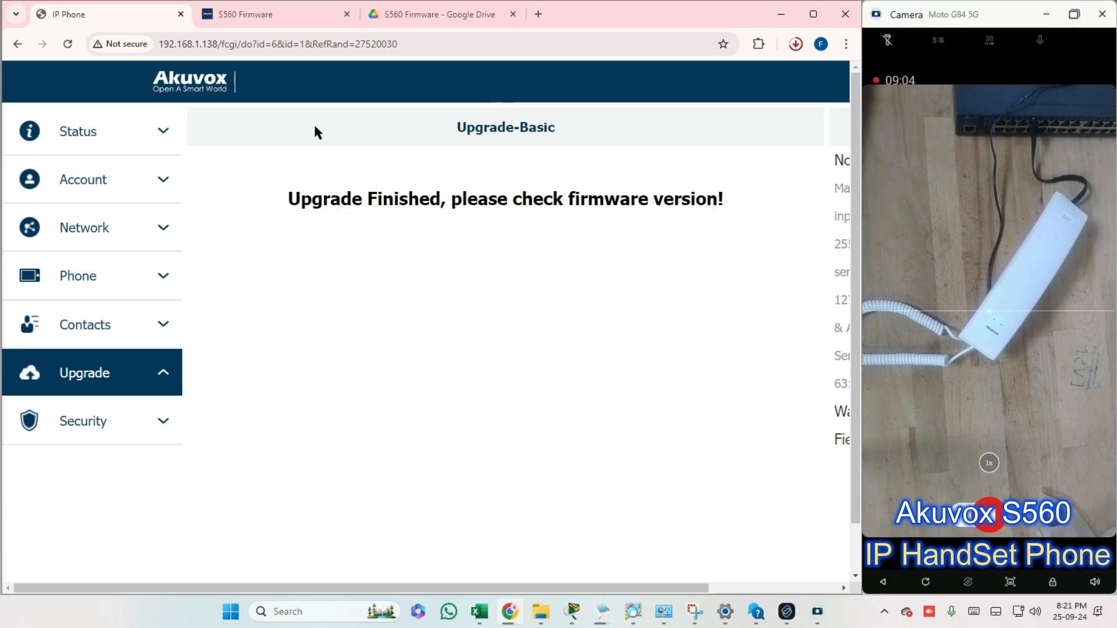
left_click_drag(281, 204, 747, 236)
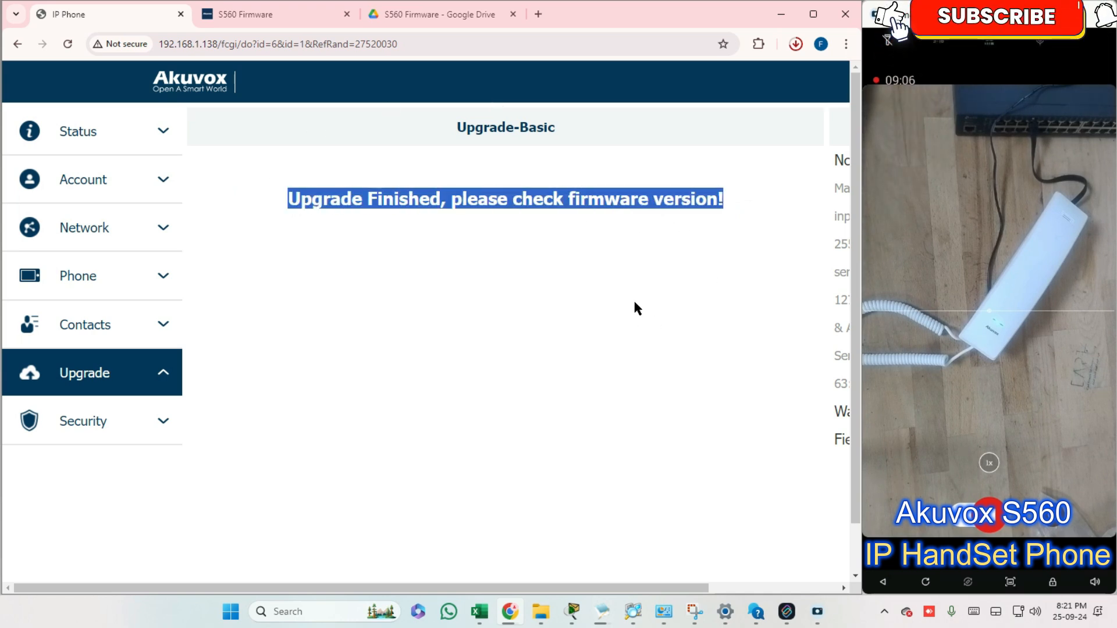